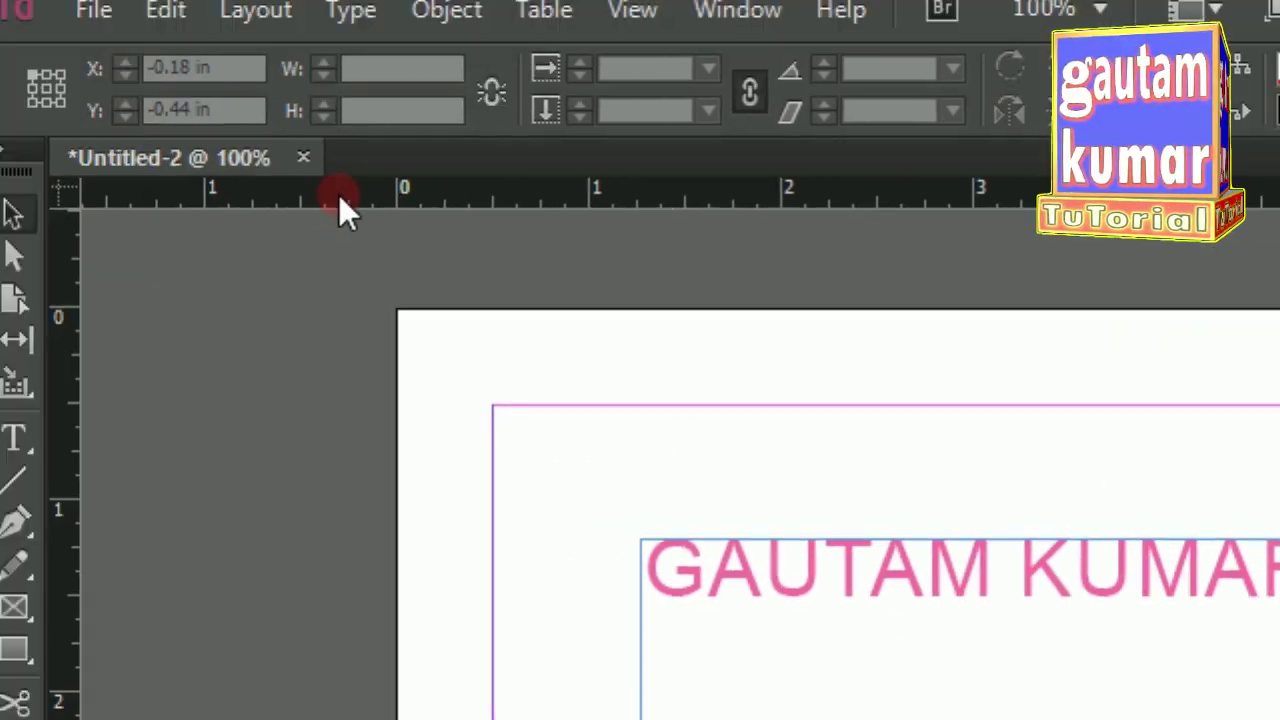
Discard the Untitled-2 document without saving and create a one-page Letter document with 0.5 in margins.
{"action": "left_click", "coordinate": [304, 158]}
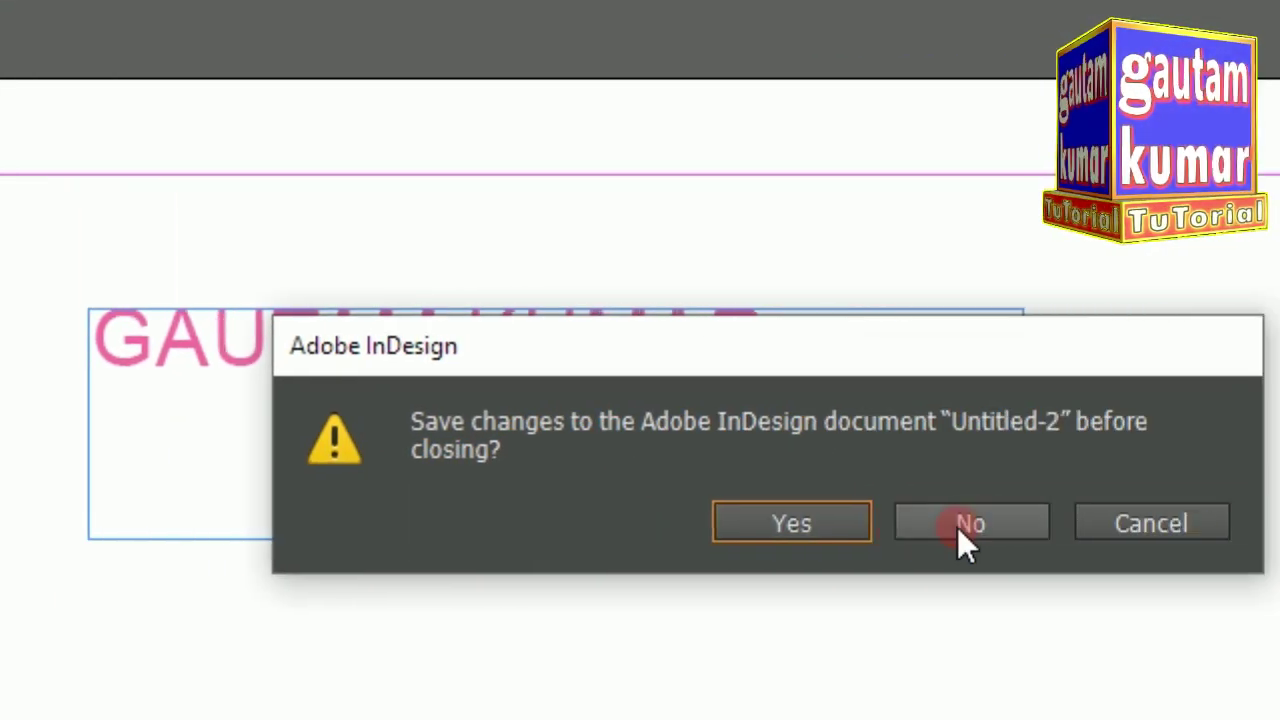
{"action": "left_click", "coordinate": [957, 527]}
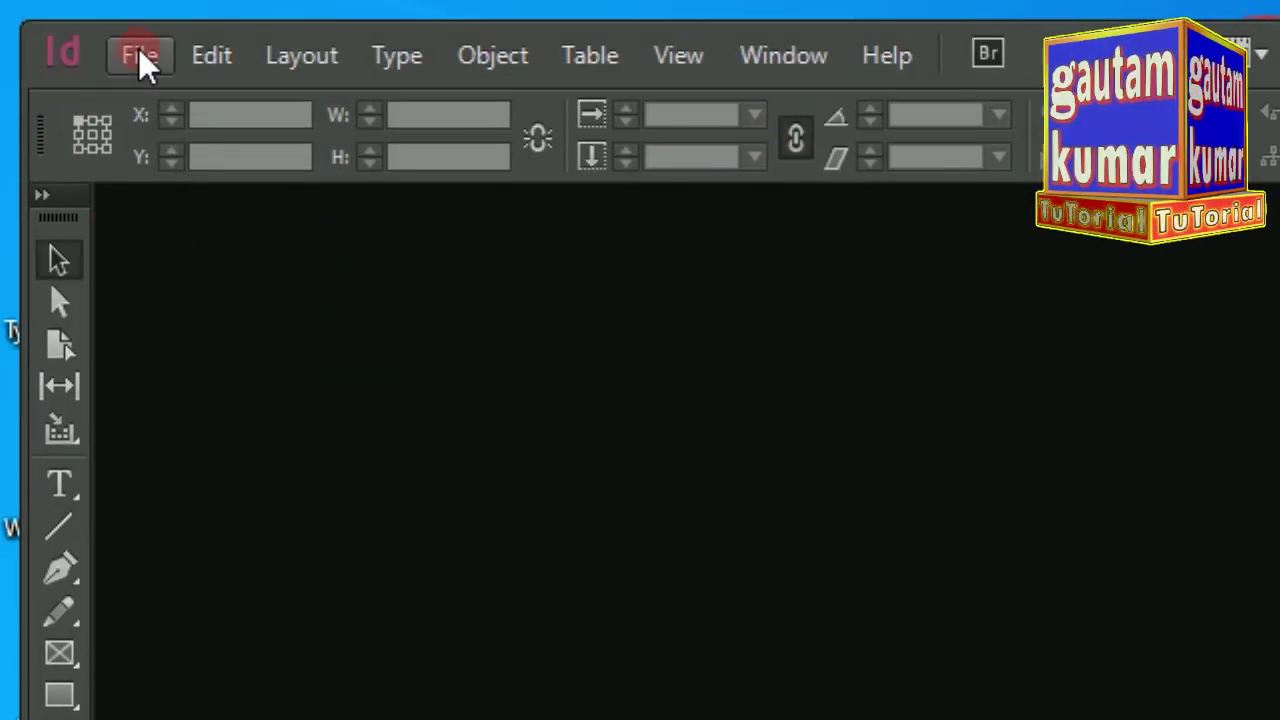
{"action": "left_click", "coordinate": [142, 58]}
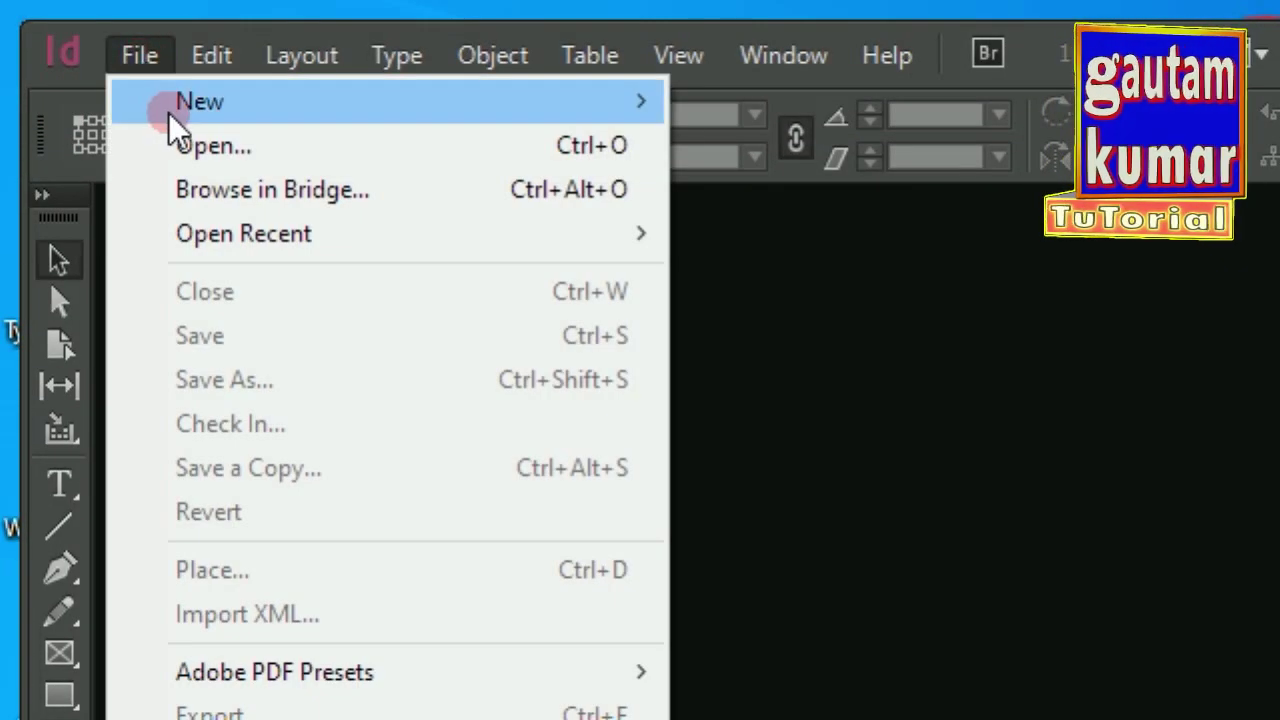
{"action": "mouse_move", "coordinate": [168, 112]}
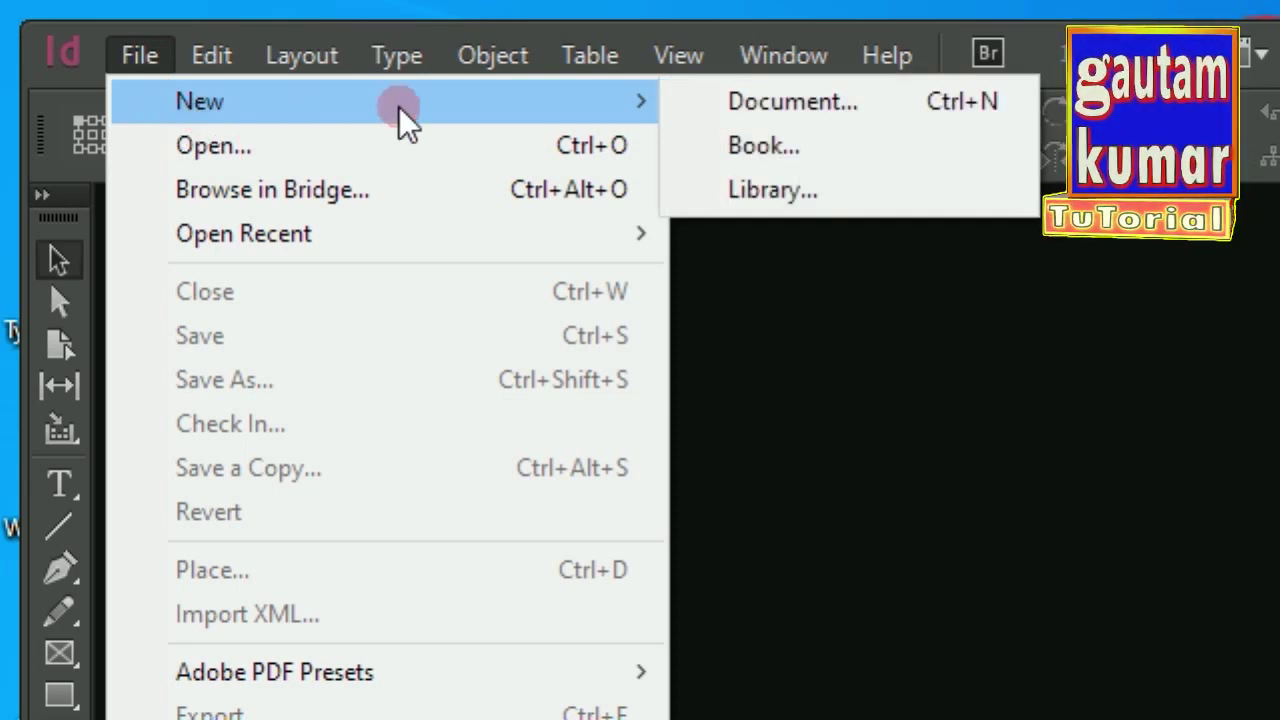
{"action": "left_click", "coordinate": [831, 101]}
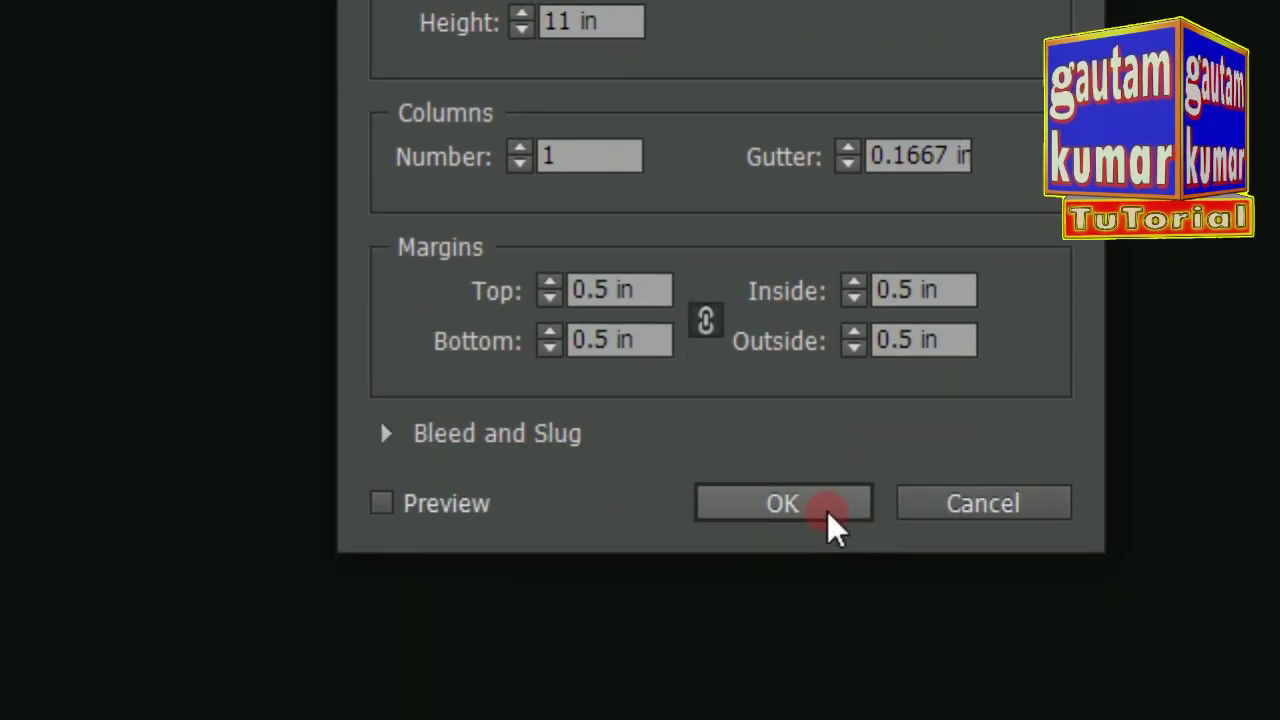
{"action": "left_click", "coordinate": [829, 514]}
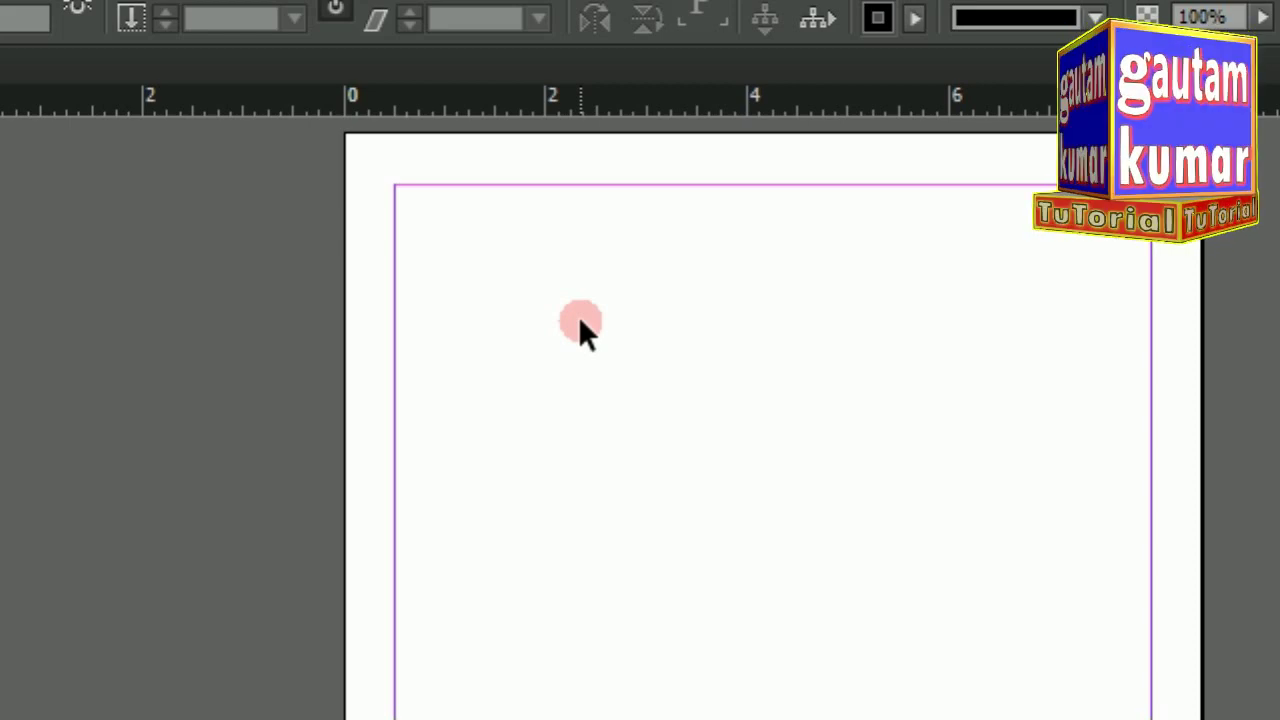
View the Untitled-3 page at Actual Size and pan until its top-left corner and margin show.
{"action": "right_click", "coordinate": [672, 258]}
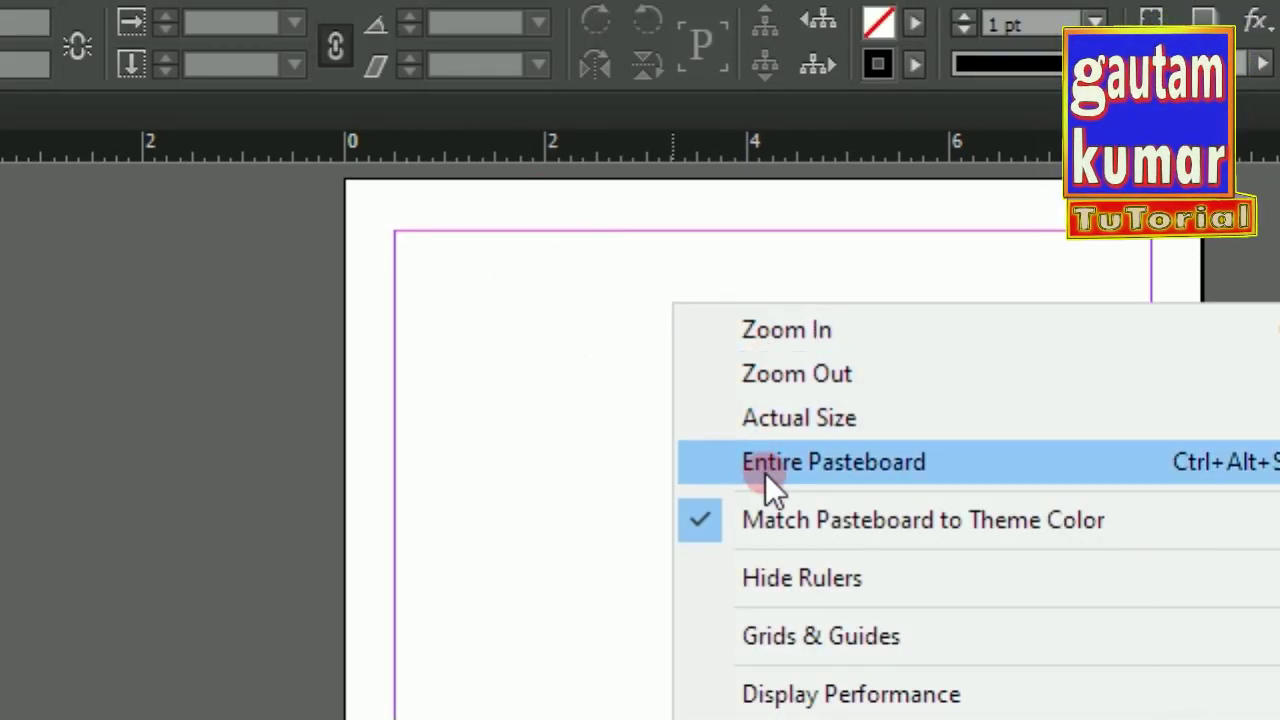
{"action": "left_click", "coordinate": [867, 429]}
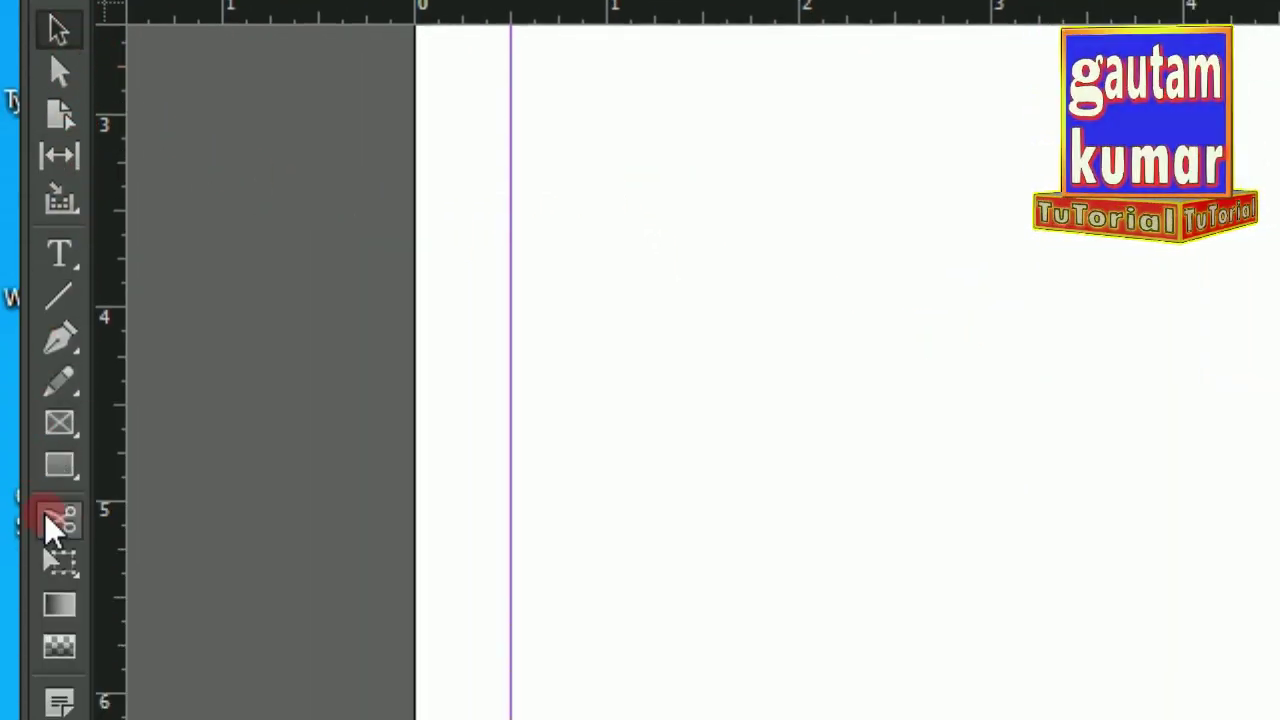
{"action": "left_click", "coordinate": [62, 552]}
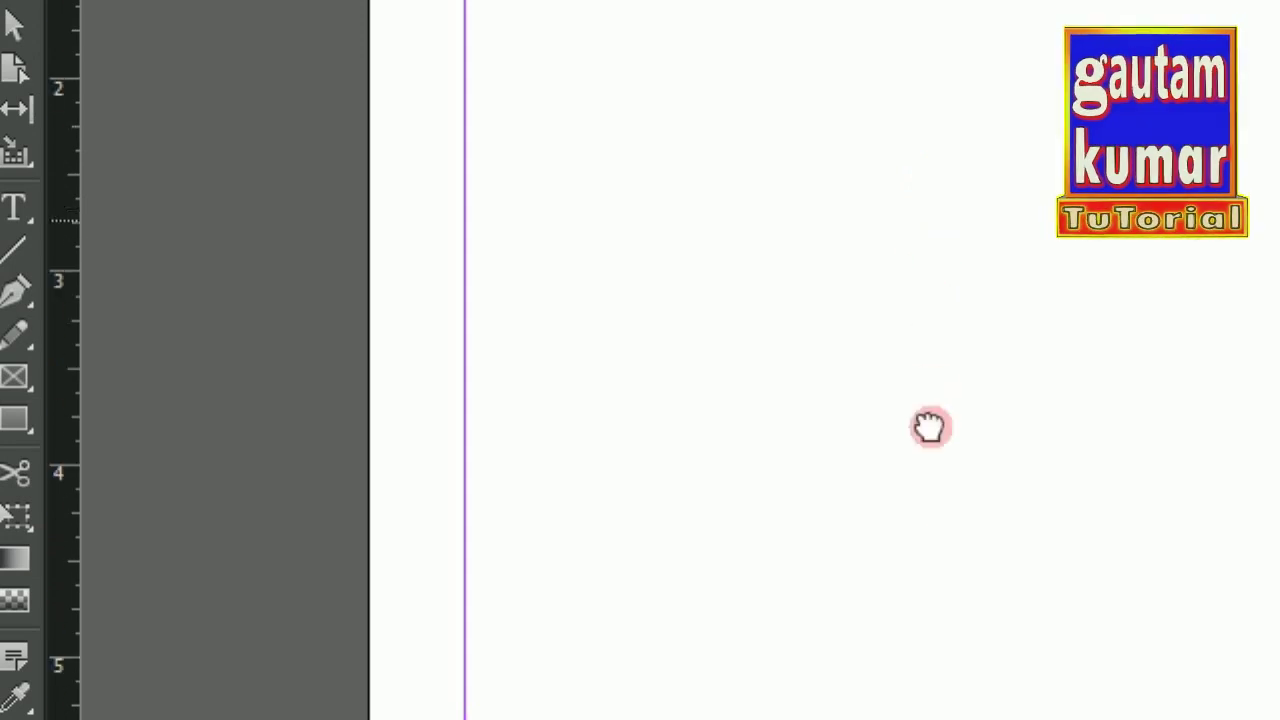
{"action": "left_click_drag", "start_coordinate": [961, 183], "coordinate": [970, 357]}
{"action": "left_click_drag", "start_coordinate": [973, 105], "coordinate": [983, 288]}
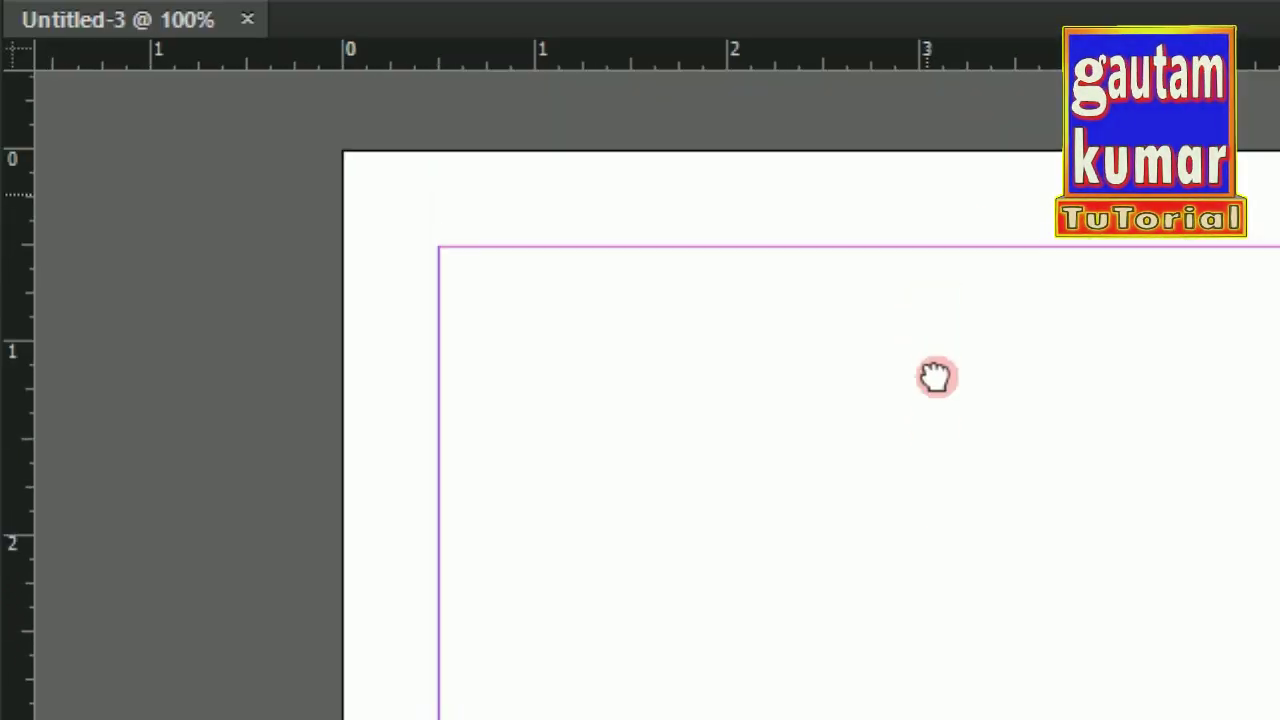
{"action": "left_click_drag", "start_coordinate": [937, 377], "coordinate": [900, 337]}
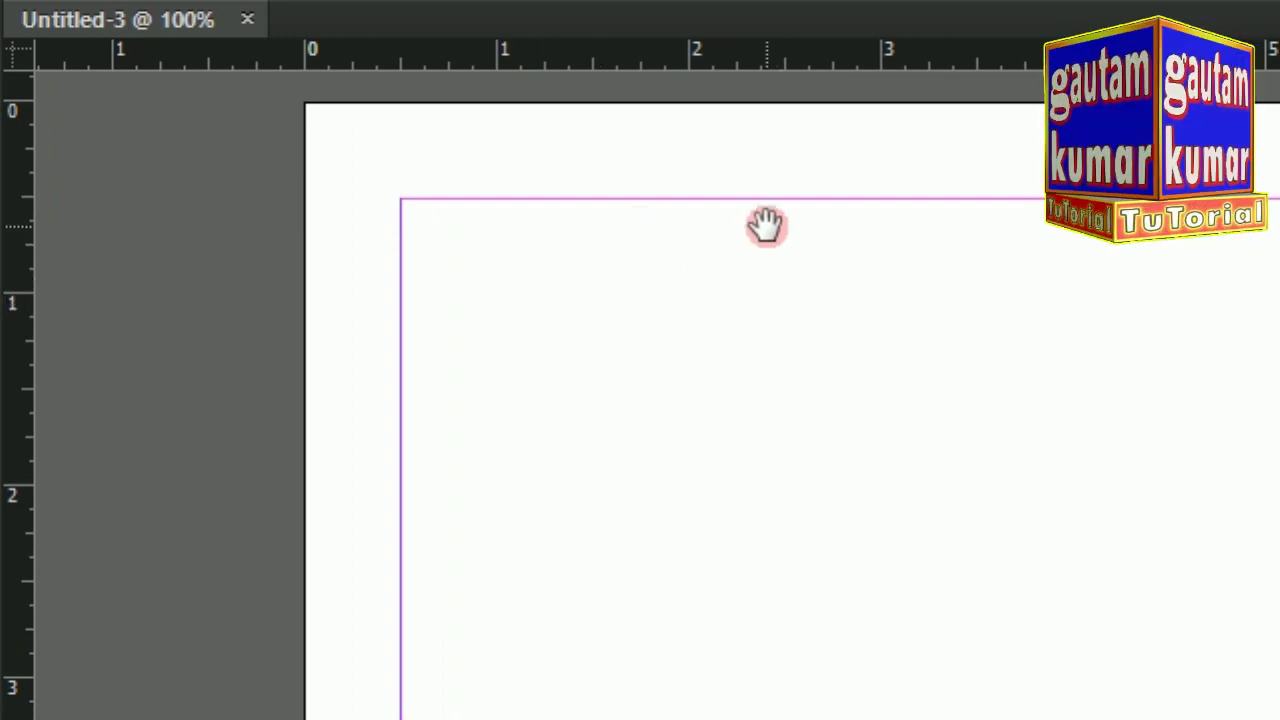
{"action": "left_click", "coordinate": [56, 192]}
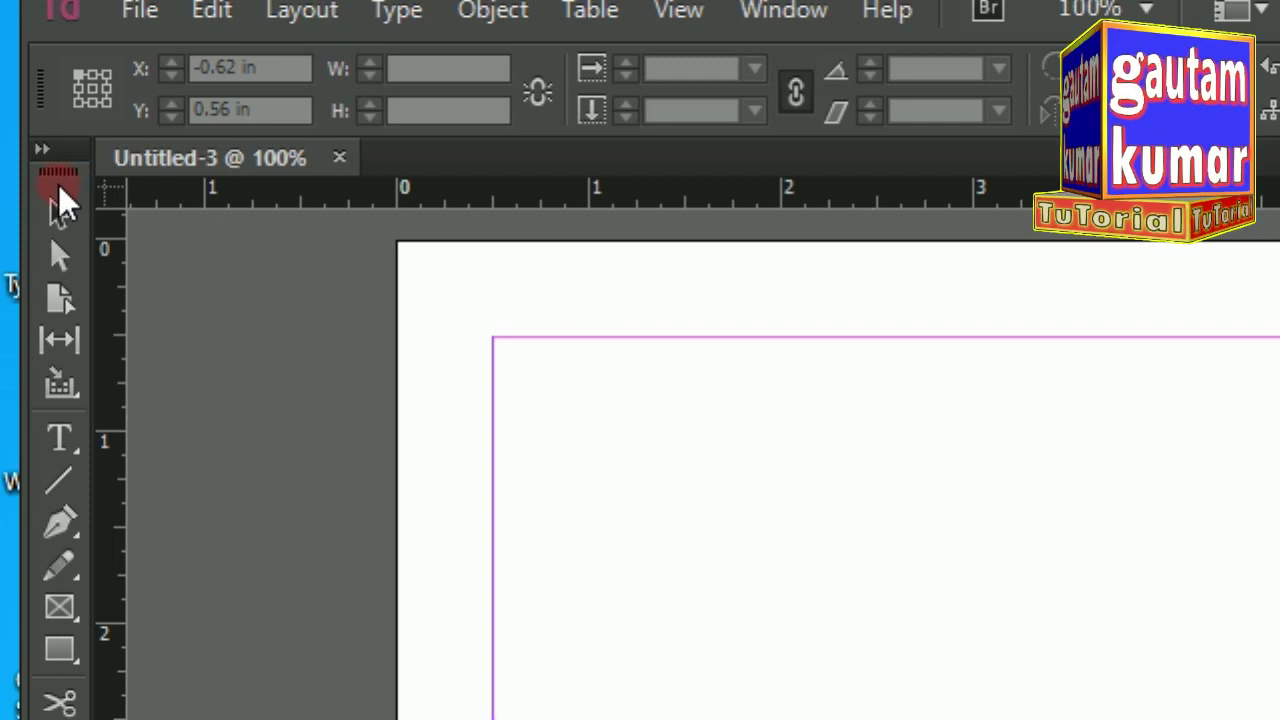
{"action": "left_click", "coordinate": [62, 437]}
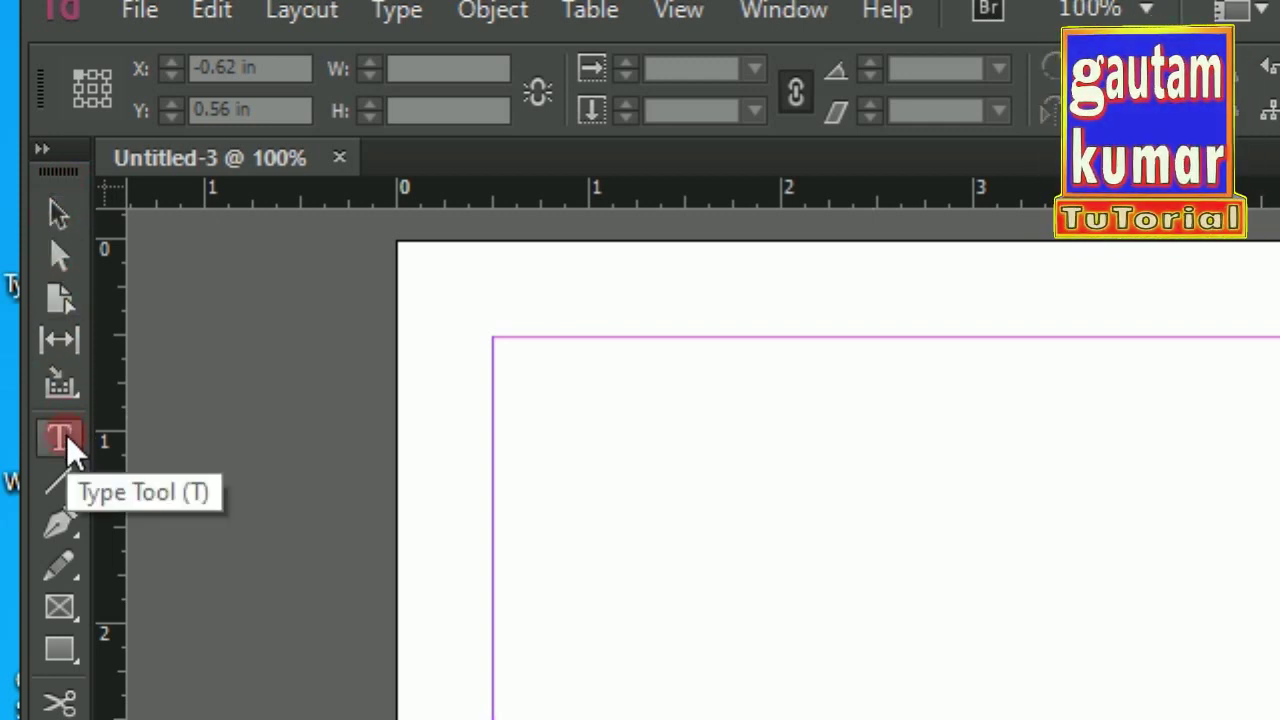
{"action": "left_click", "coordinate": [62, 437]}
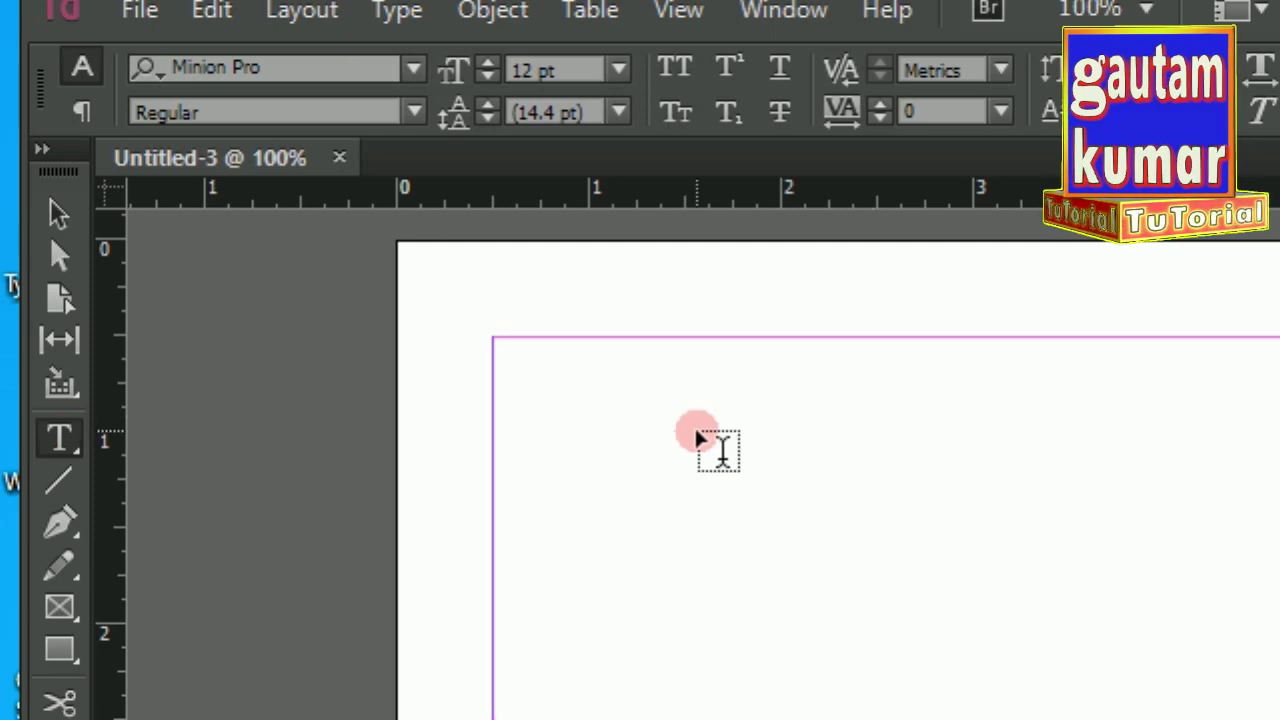
{"action": "left_click_drag", "start_coordinate": [637, 404], "coordinate": [1279, 632]}
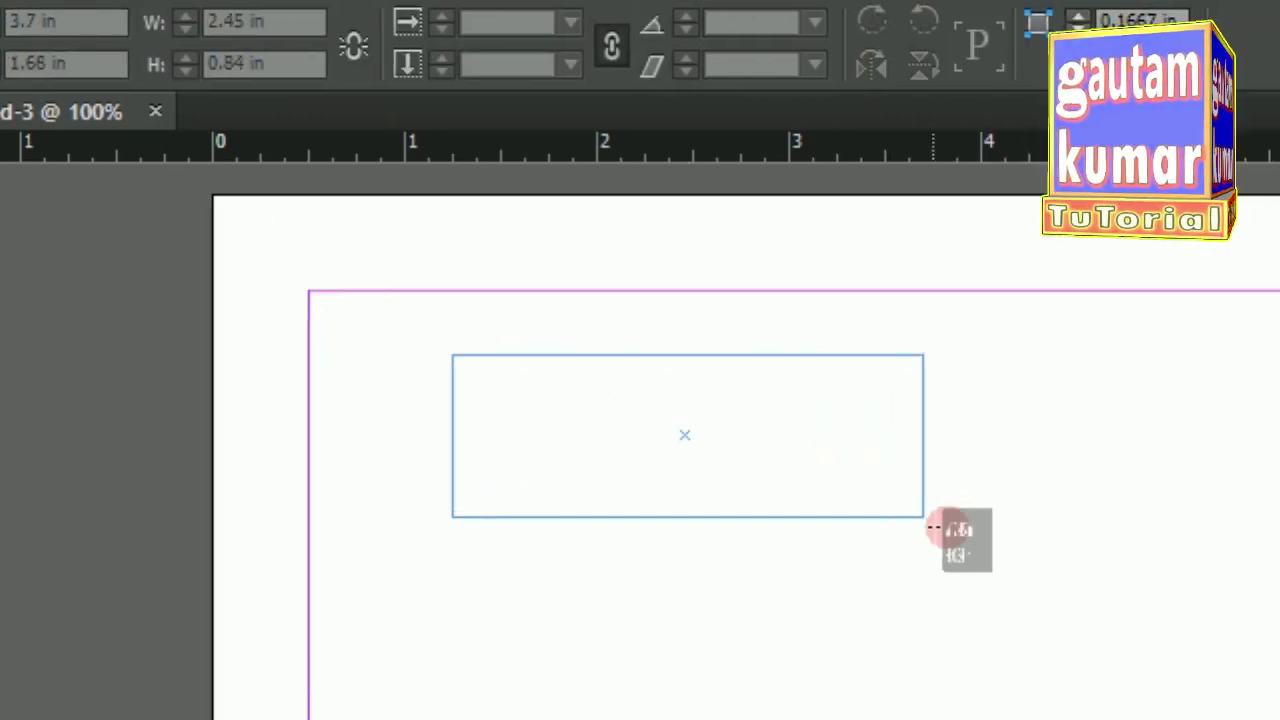
{"action": "left_click_drag", "start_coordinate": [907, 503], "coordinate": [966, 523]}
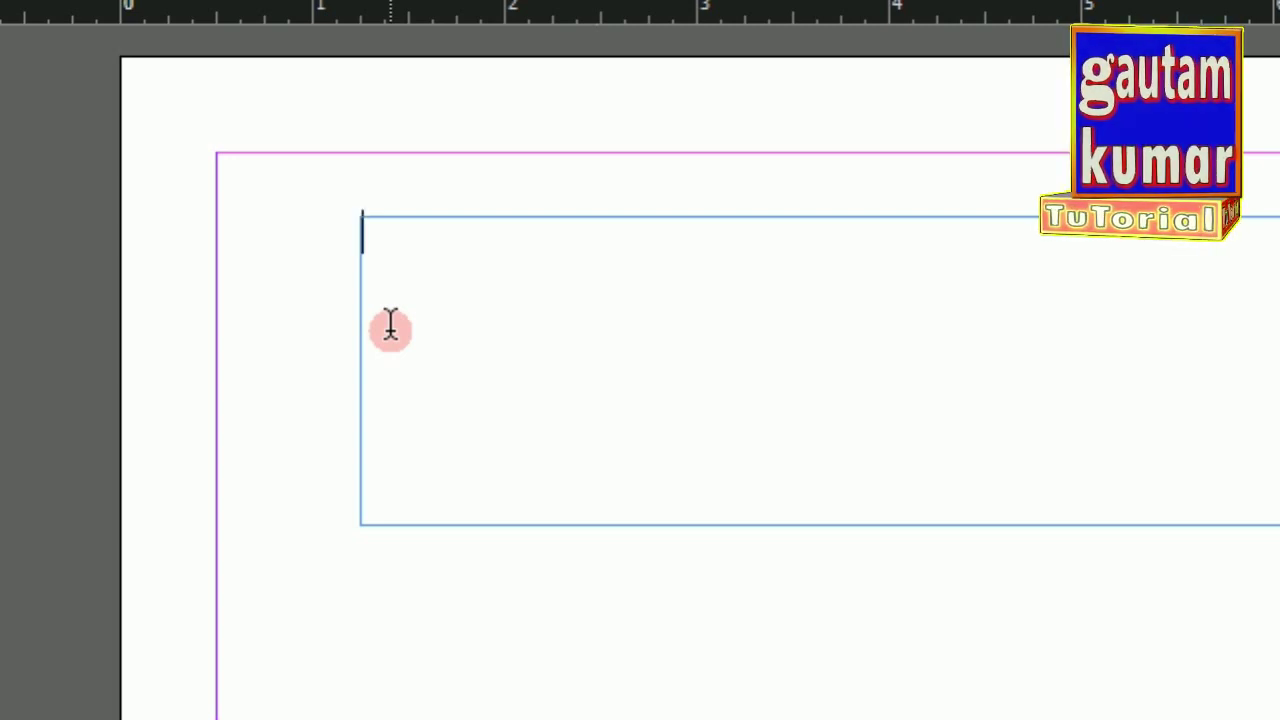
{"action": "type", "text": "autam"}
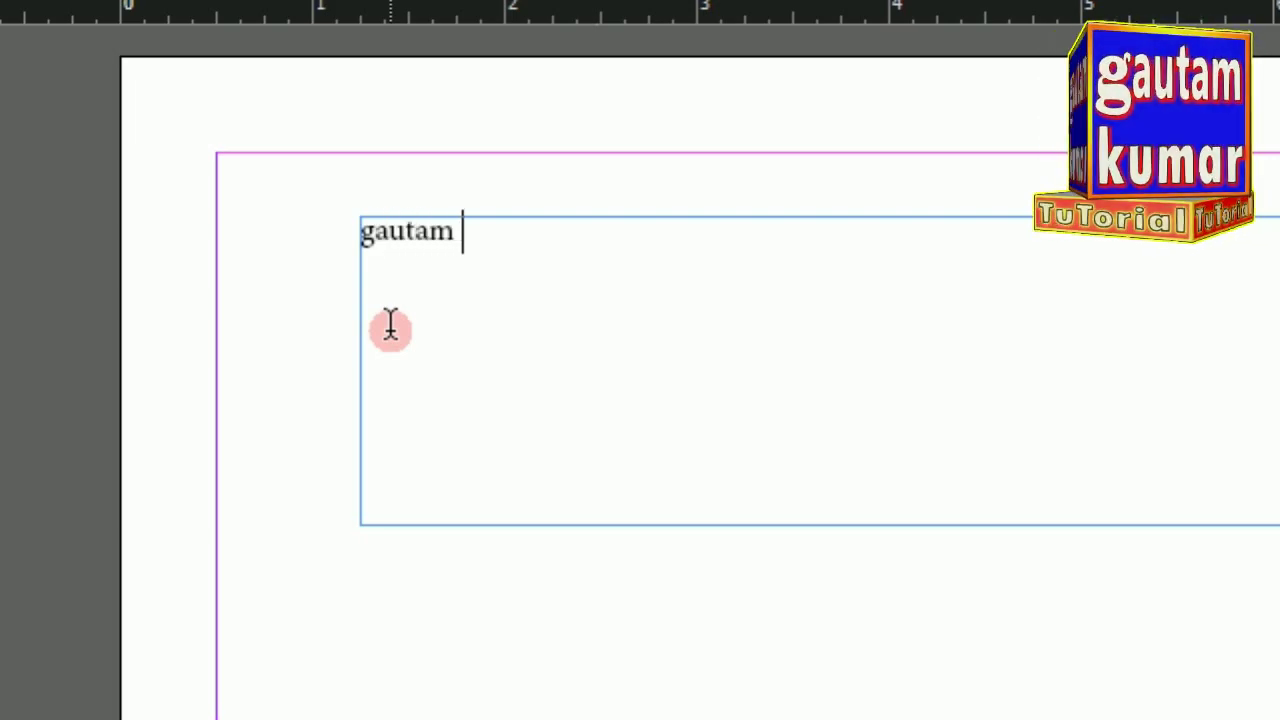
{"action": "type", "text": " kumar"}
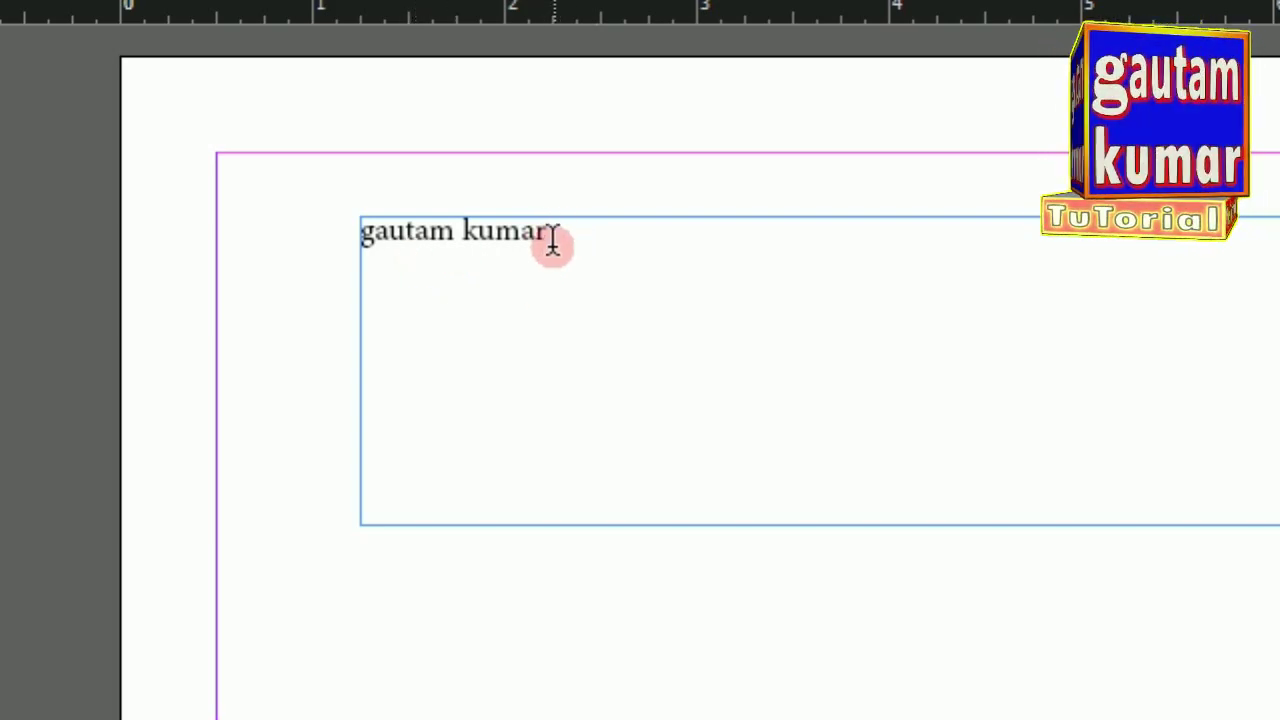
{"action": "left_click_drag", "start_coordinate": [555, 234], "coordinate": [360, 247]}
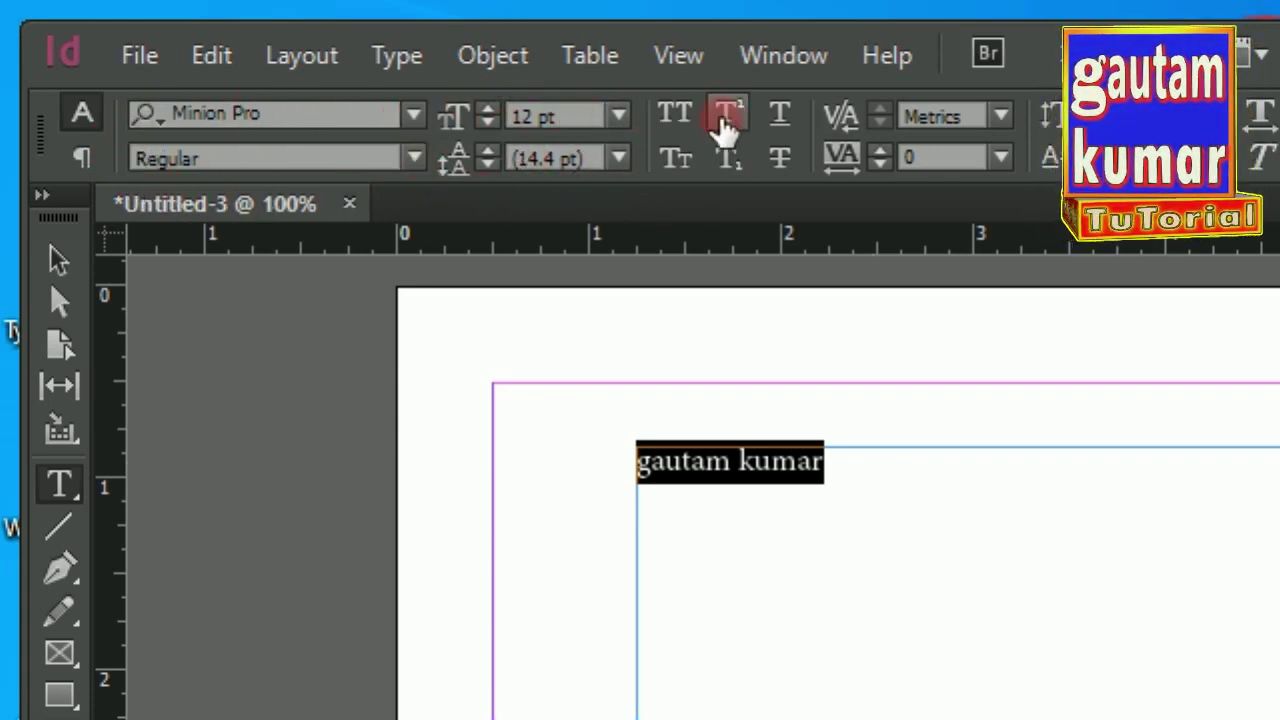
{"action": "left_click", "coordinate": [795, 58]}
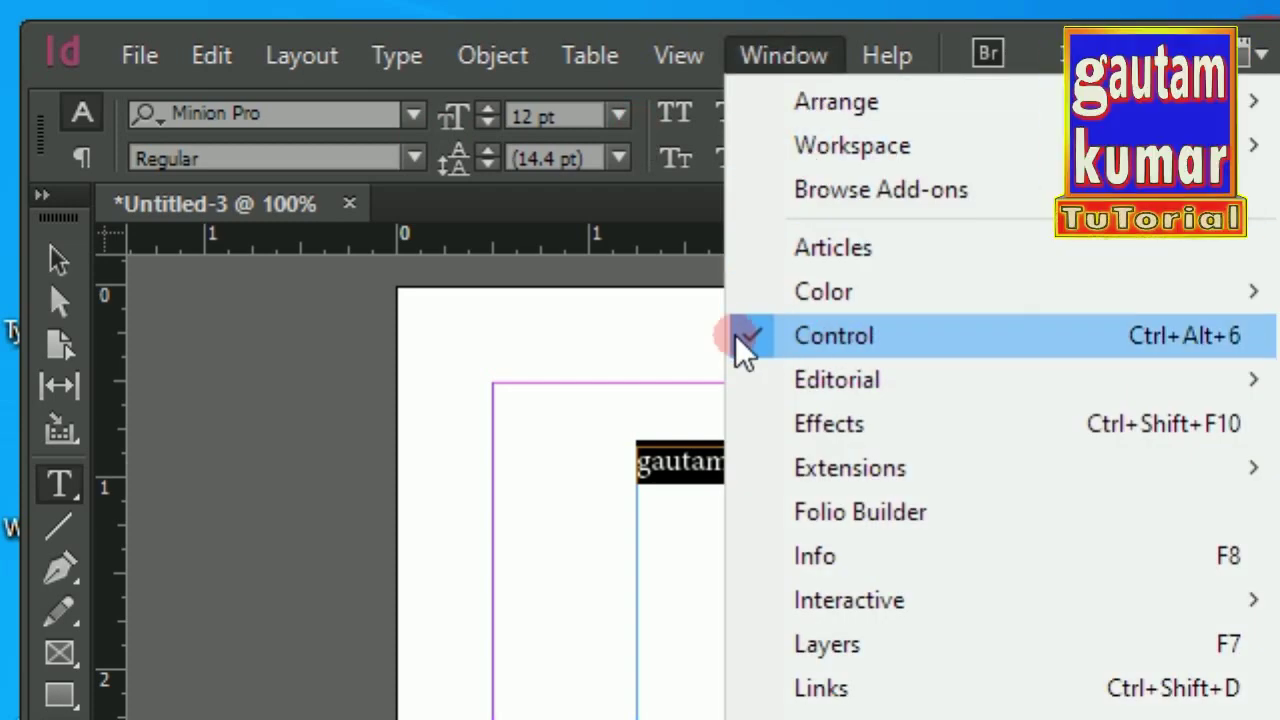
{"action": "left_click", "coordinate": [757, 334]}
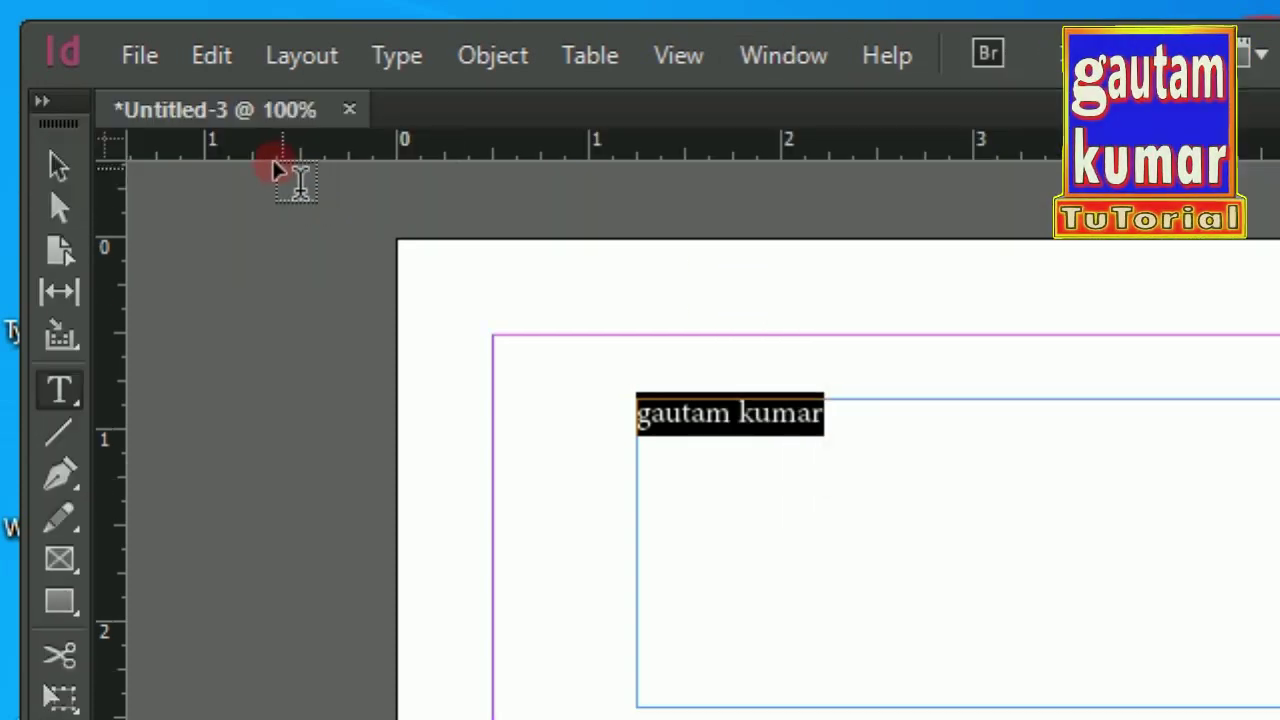
{"action": "left_click", "coordinate": [764, 62]}
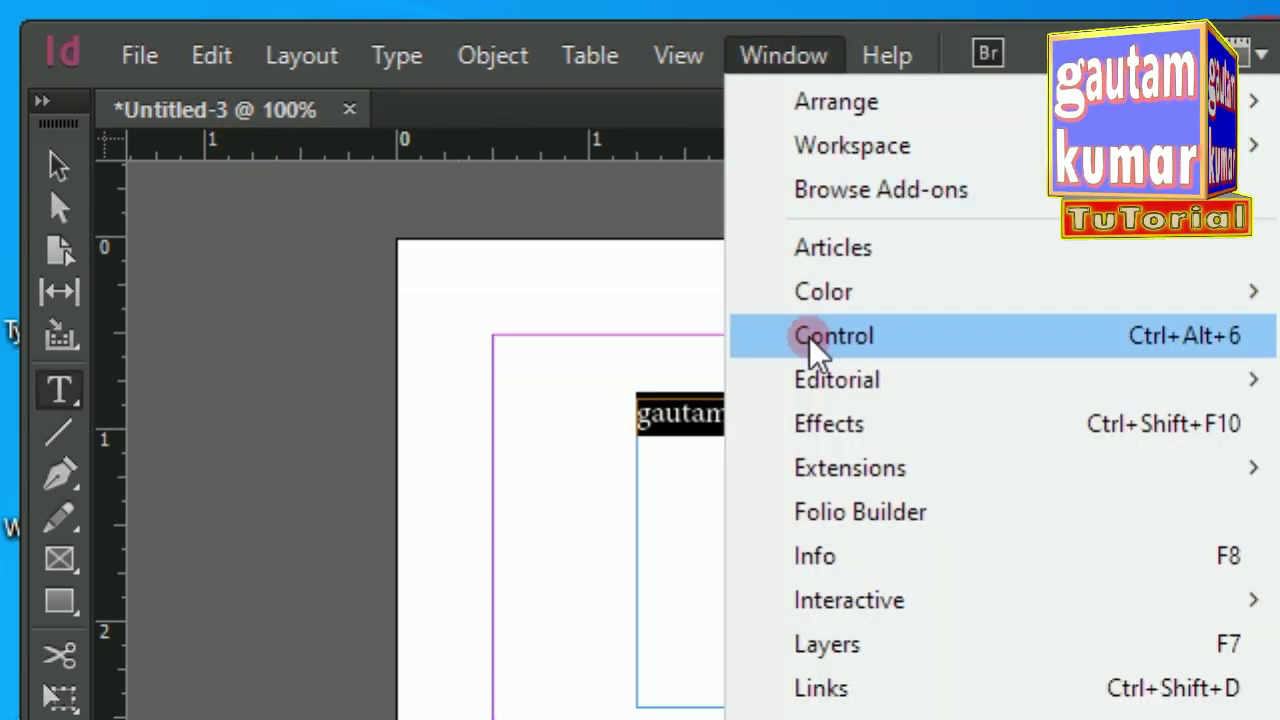
{"action": "left_click", "coordinate": [814, 337]}
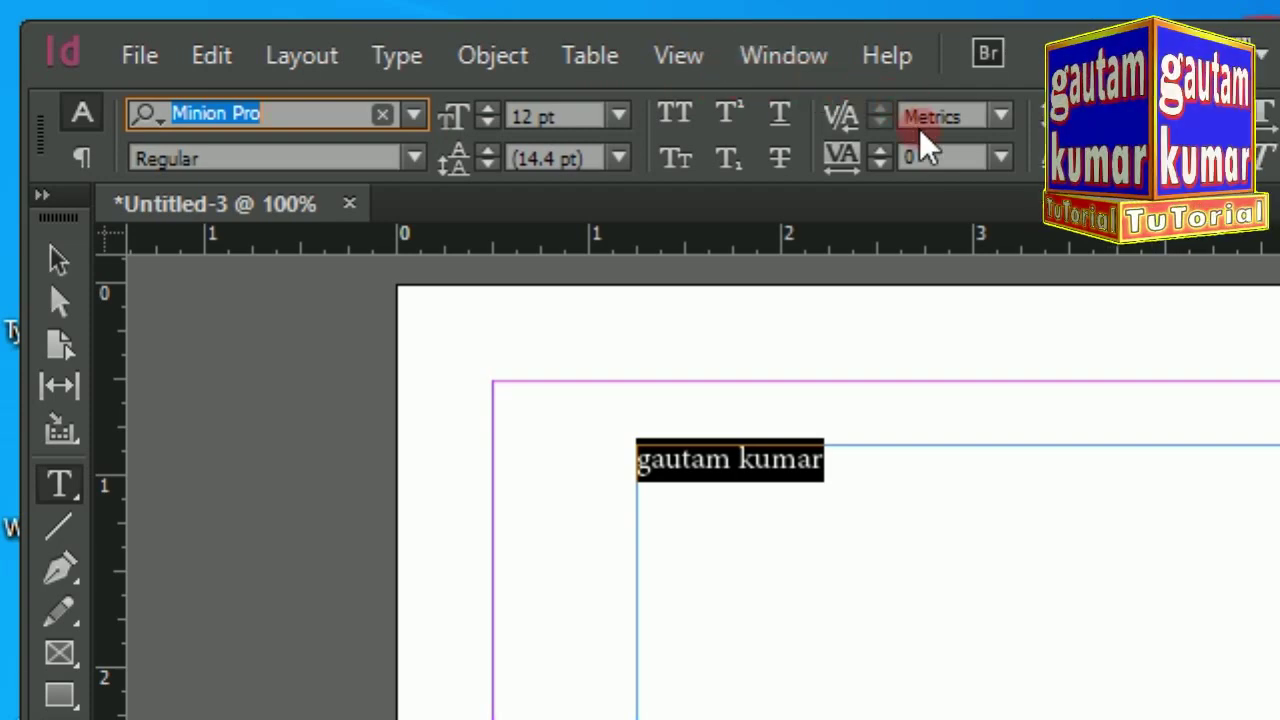
Switch the Control panel from paragraph to character formatting options.
{"action": "left_click", "coordinate": [81, 160]}
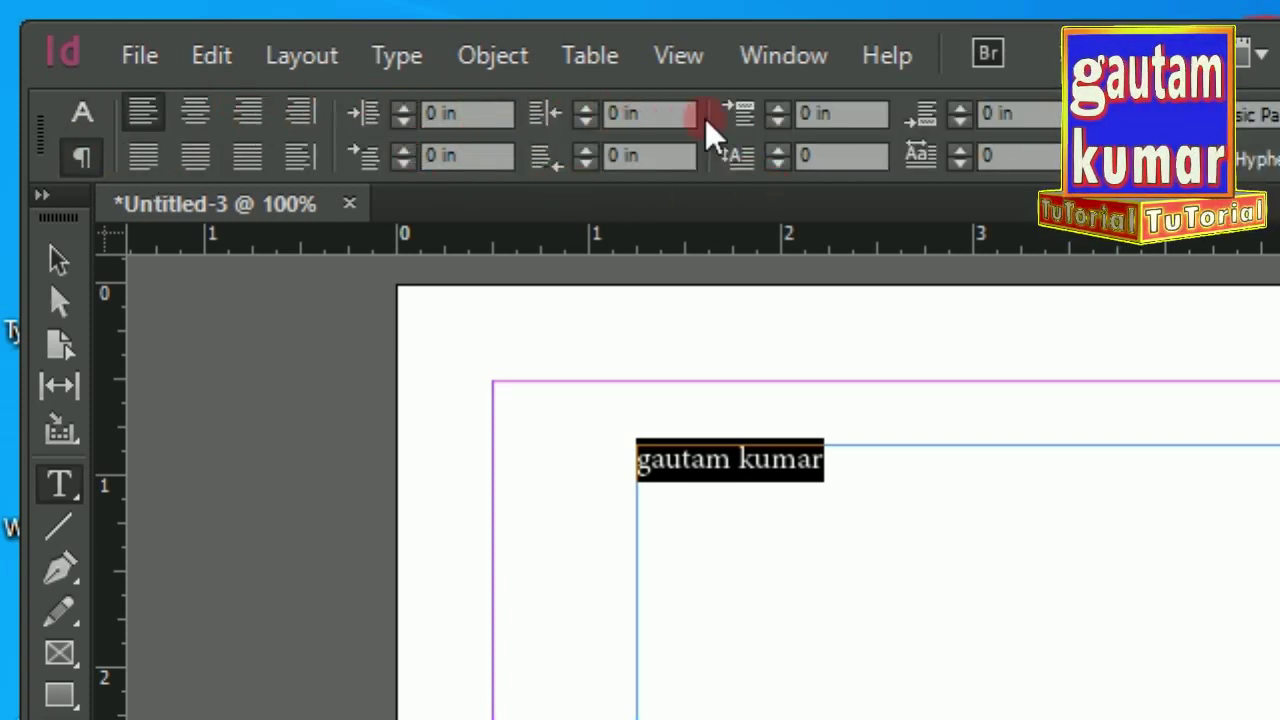
{"action": "left_click", "coordinate": [86, 120]}
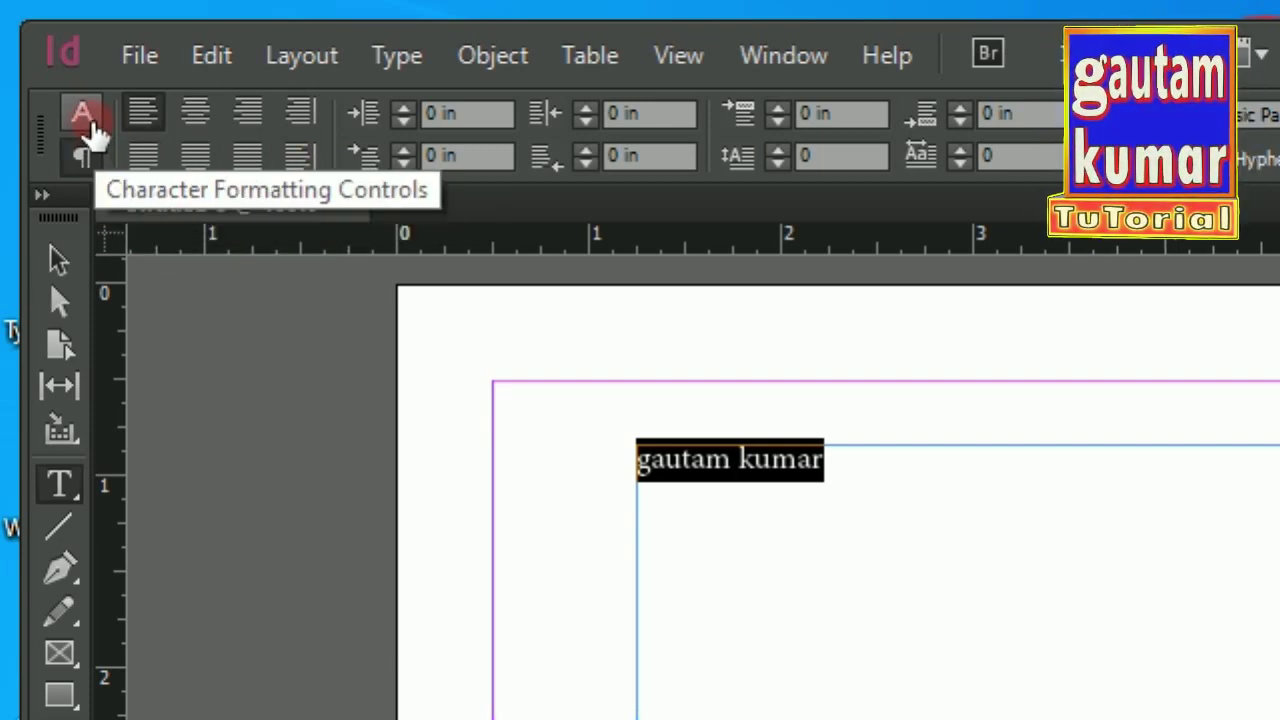
{"action": "left_click", "coordinate": [88, 124]}
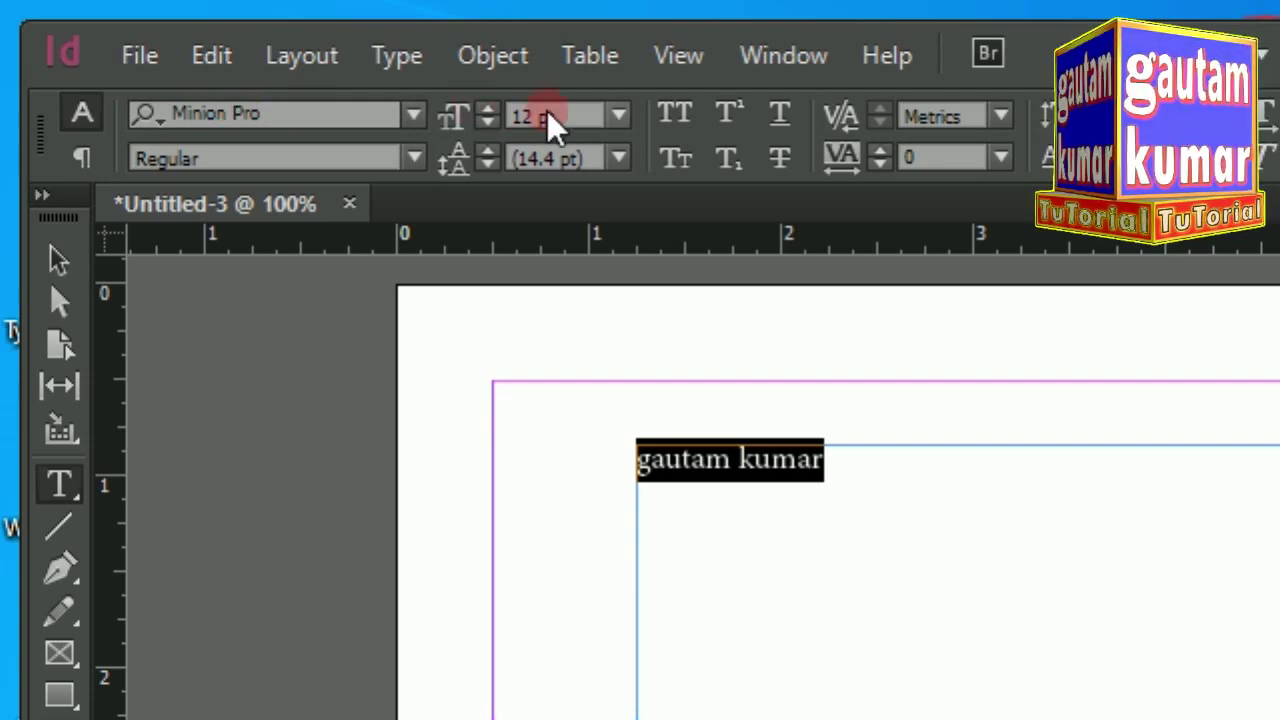
{"action": "left_click", "coordinate": [728, 116]}
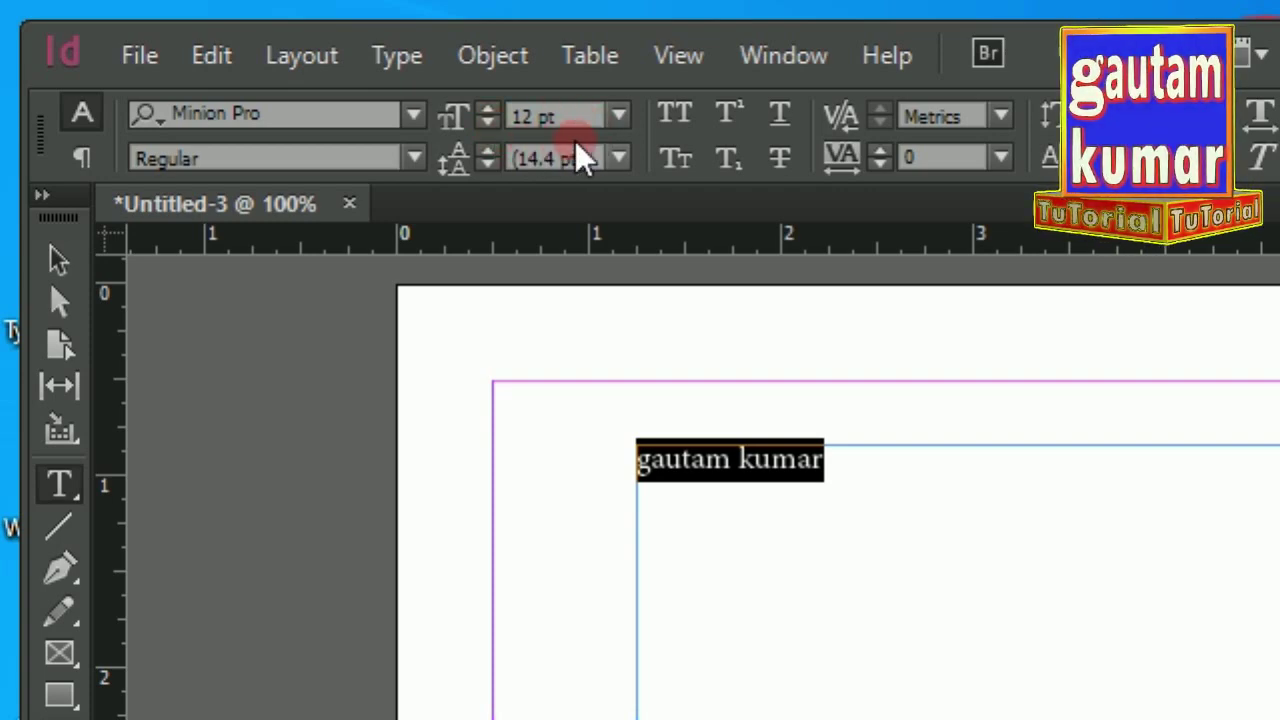
{"action": "left_click", "coordinate": [621, 116]}
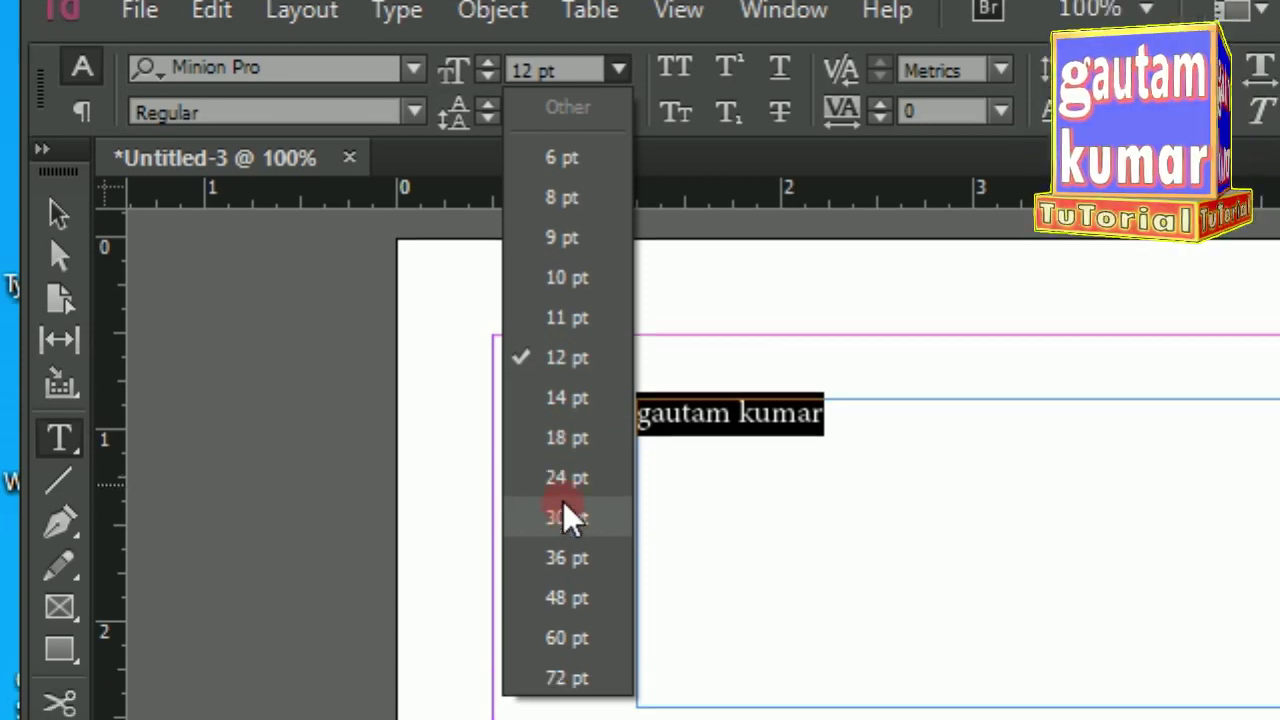
{"action": "left_click", "coordinate": [567, 563]}
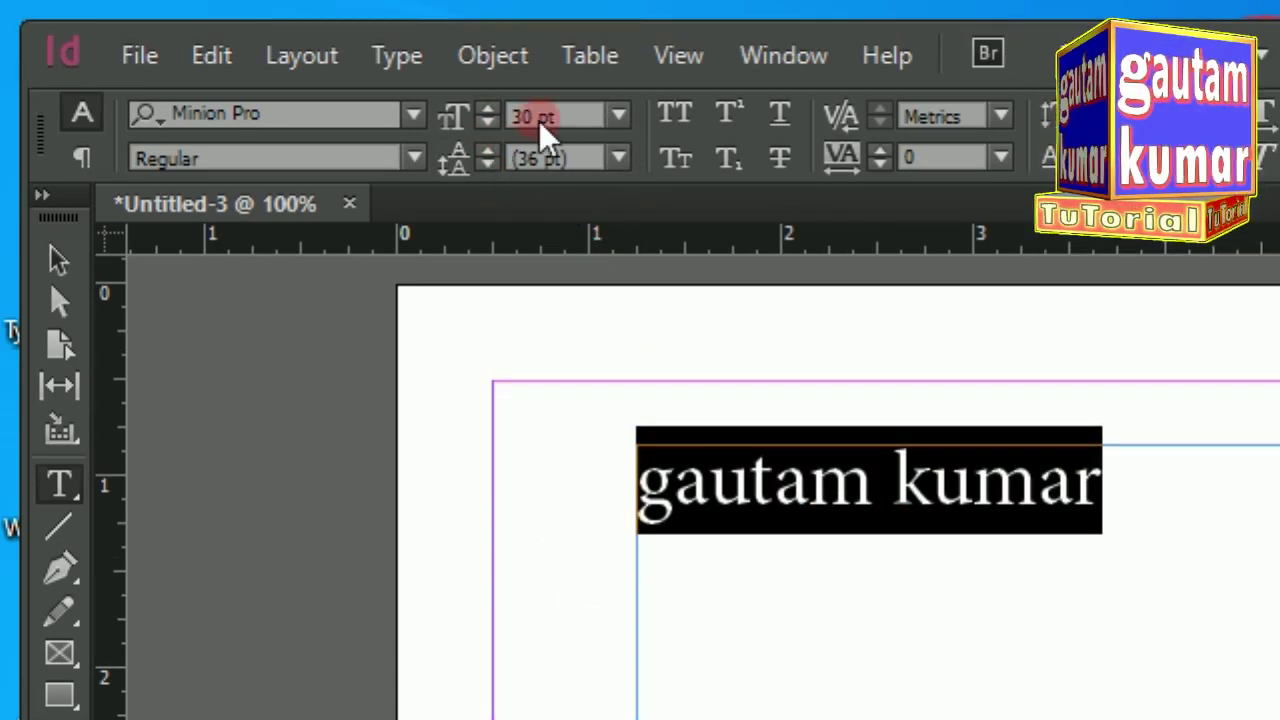
{"action": "left_click", "coordinate": [487, 108]}
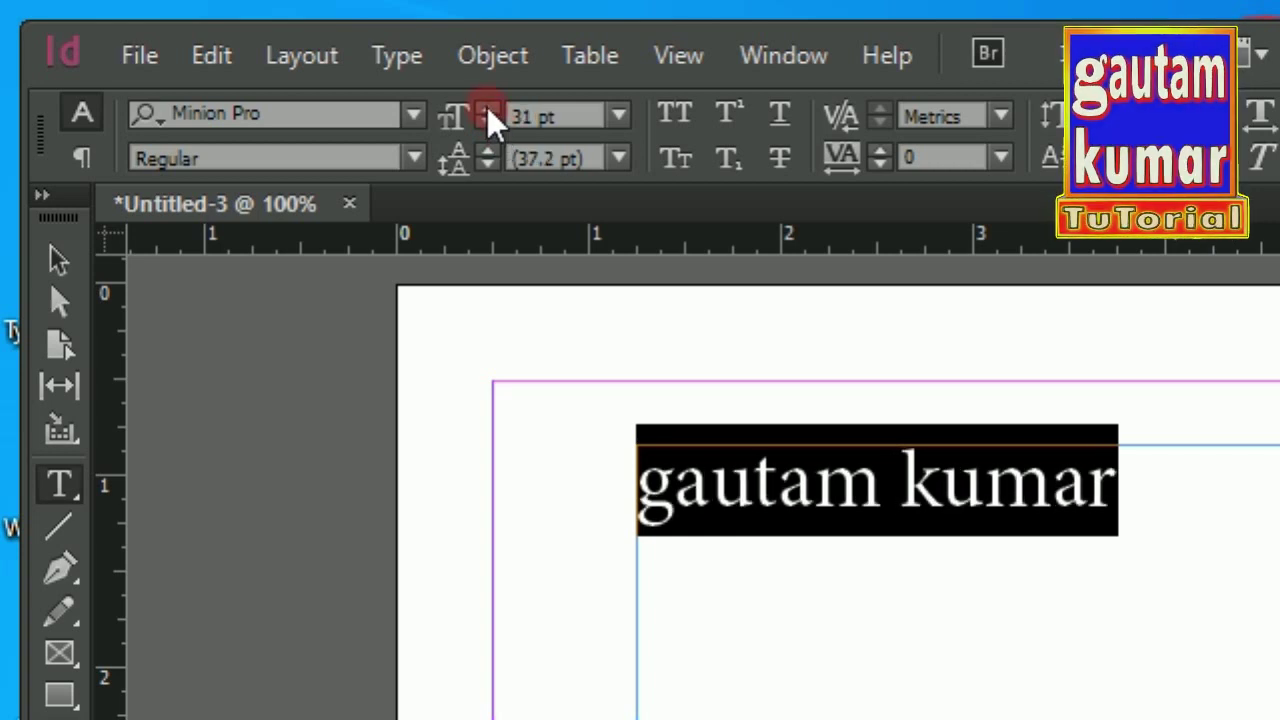
{"action": "left_click", "coordinate": [487, 108]}
{"action": "left_click", "coordinate": [487, 110]}
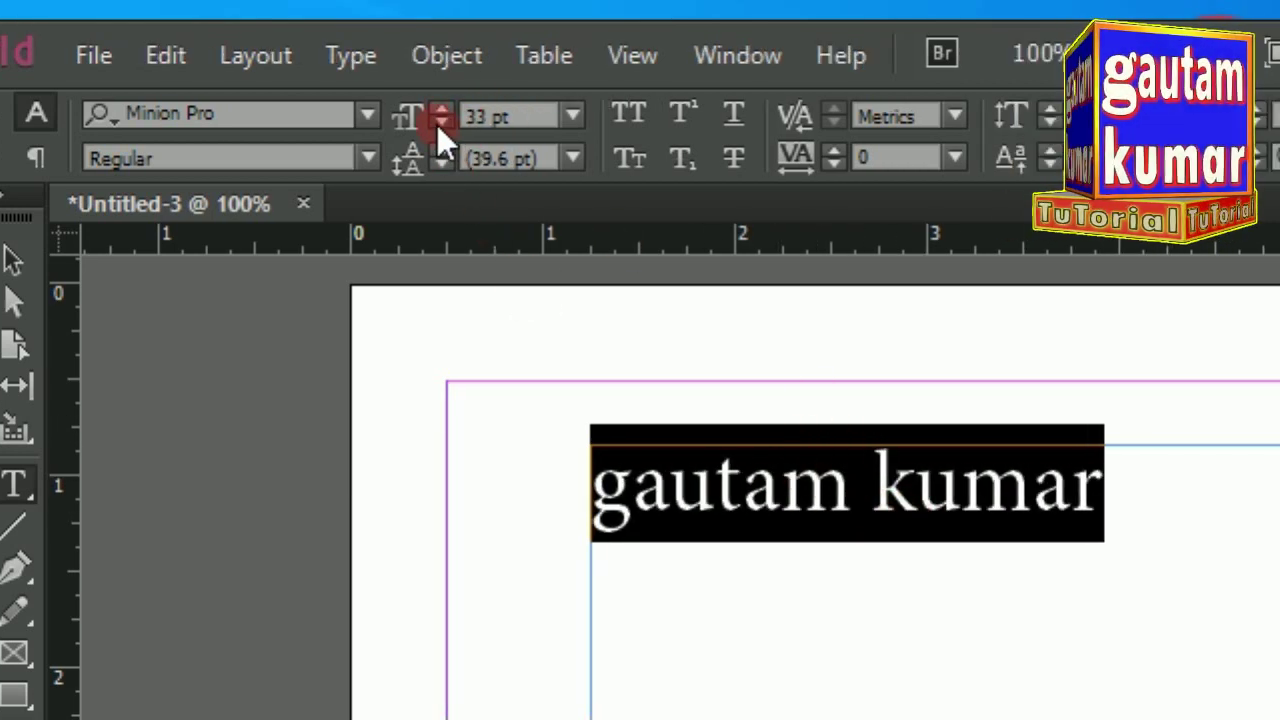
{"action": "left_click", "coordinate": [440, 124]}
{"action": "left_click", "coordinate": [440, 124]}
{"action": "left_click", "coordinate": [437, 123]}
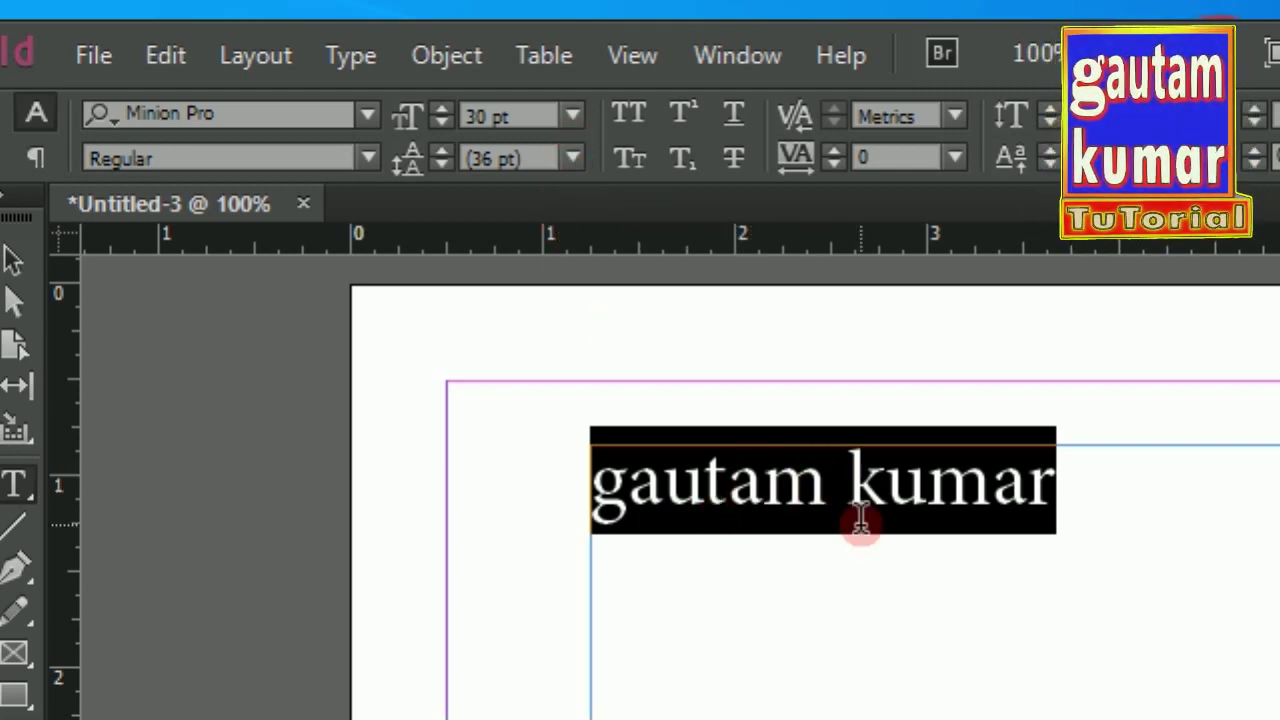
{"action": "left_click", "coordinate": [1074, 484]}
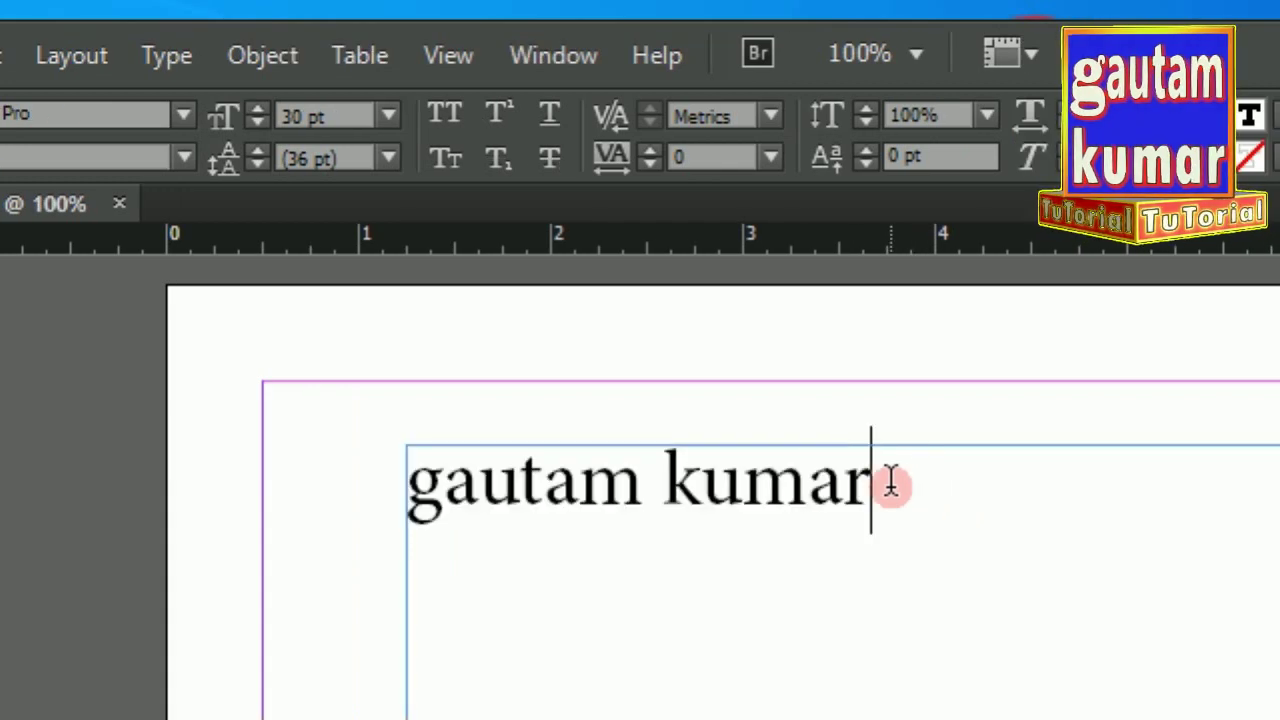
{"action": "left_click_drag", "start_coordinate": [890, 484], "coordinate": [430, 270]}
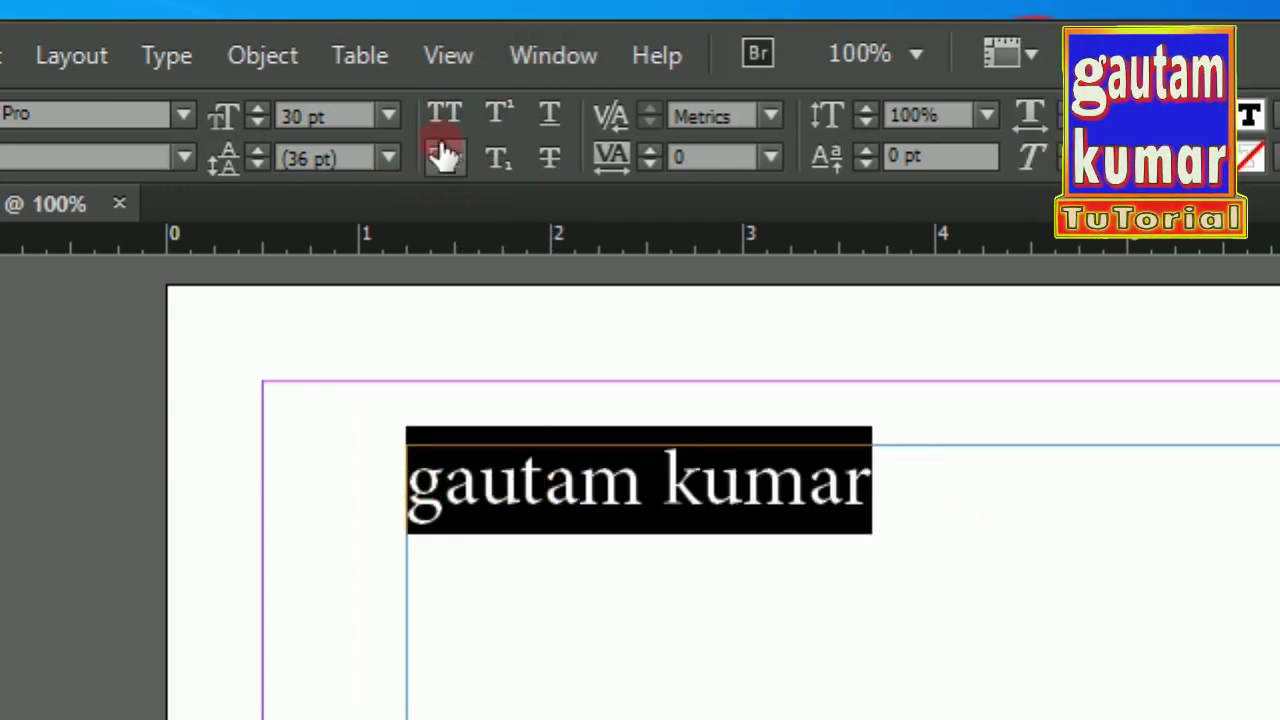
{"action": "left_click", "coordinate": [553, 120]}
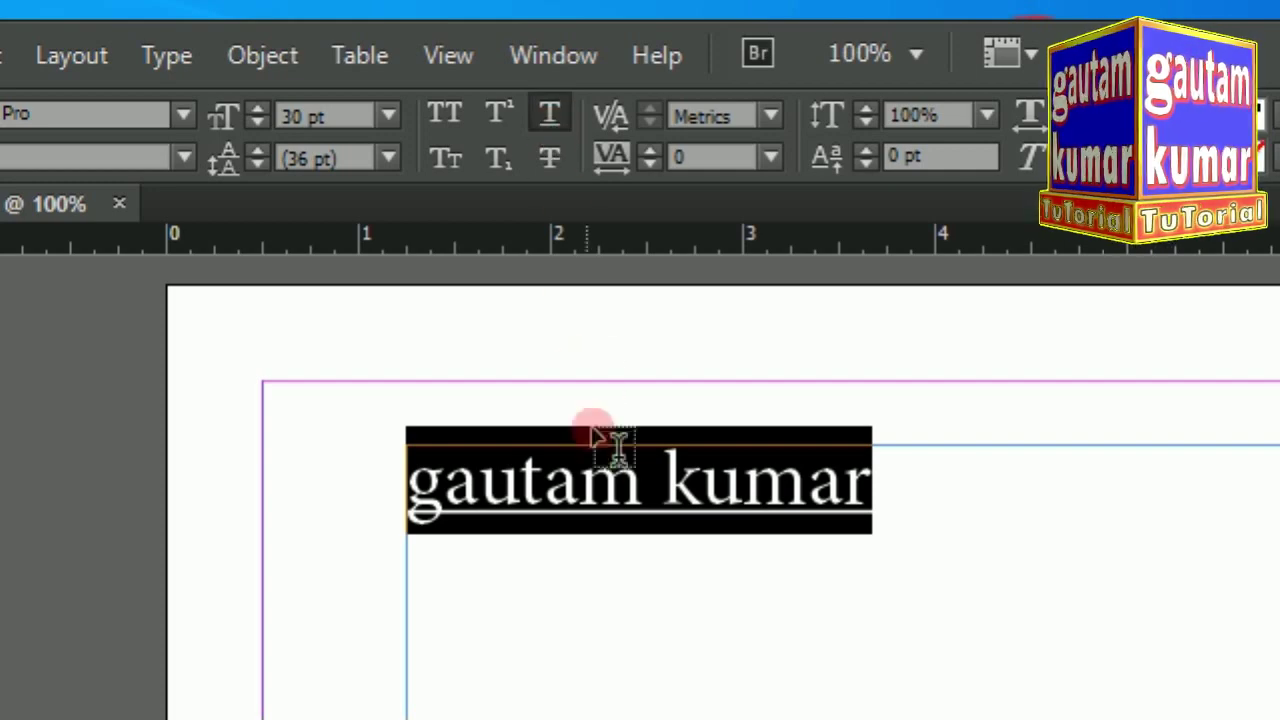
{"action": "left_click", "coordinate": [478, 543]}
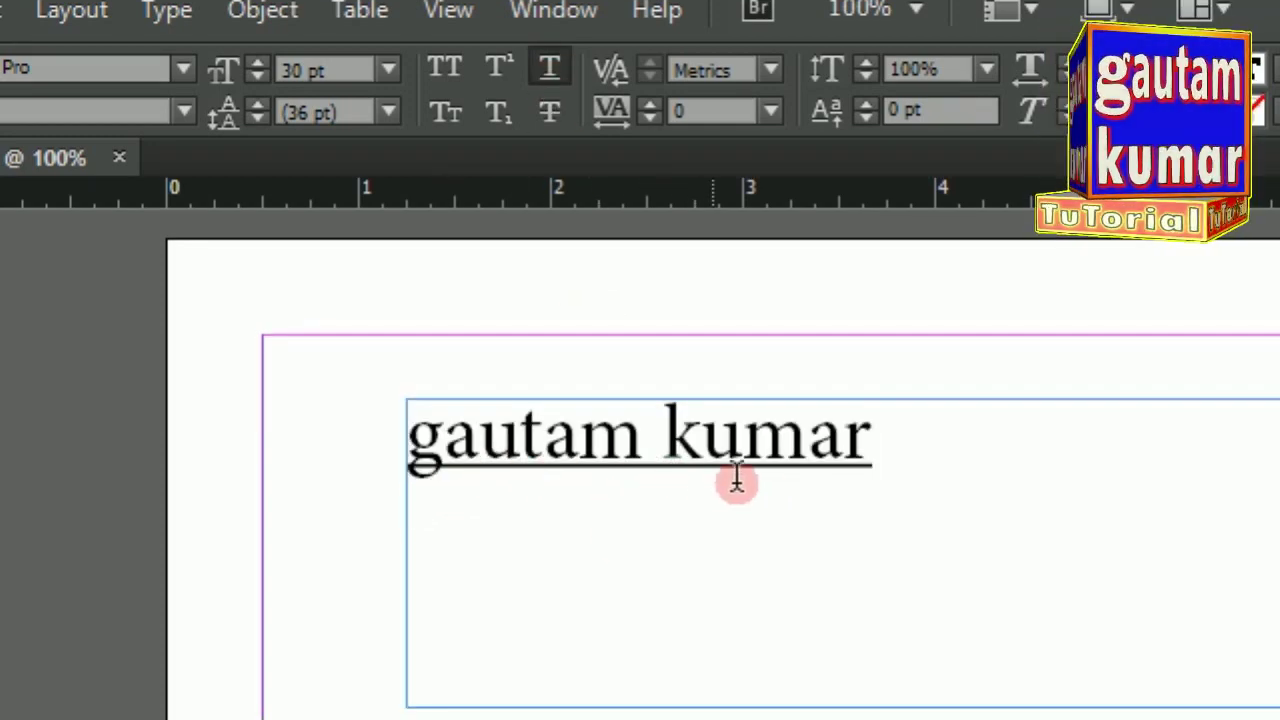
{"action": "left_click_drag", "start_coordinate": [903, 440], "coordinate": [420, 458]}
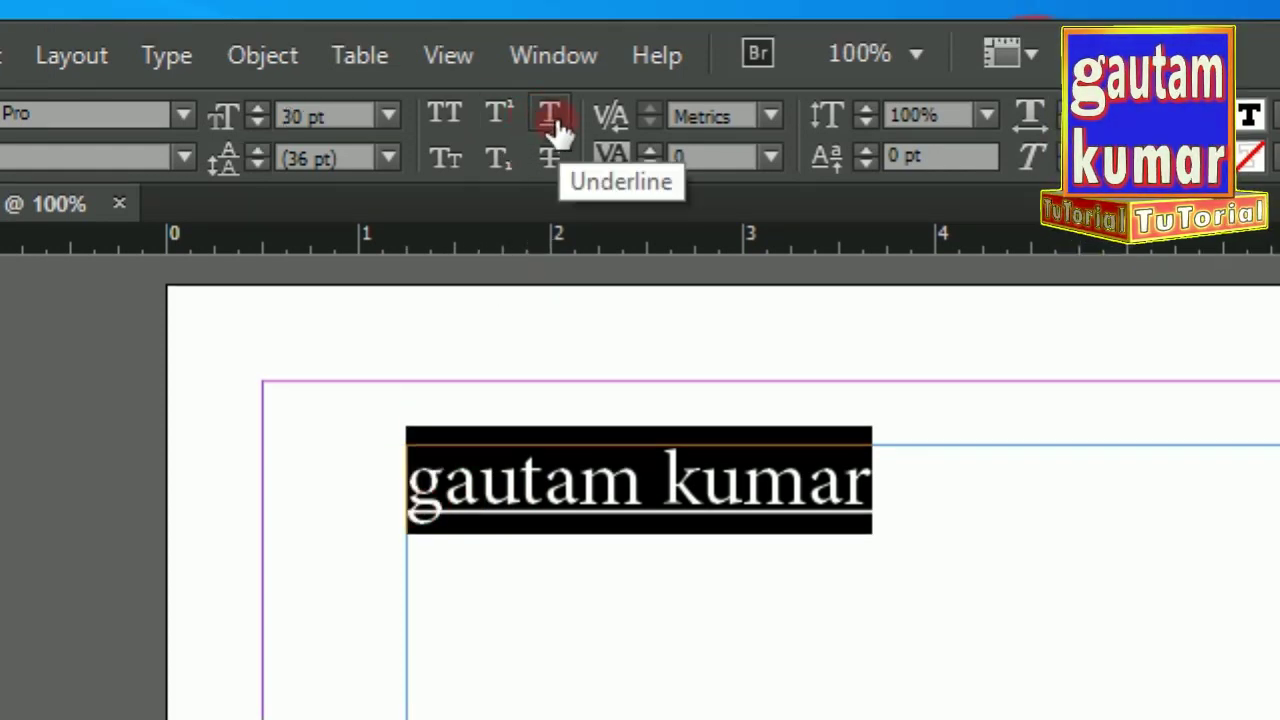
{"action": "left_click", "coordinate": [552, 120]}
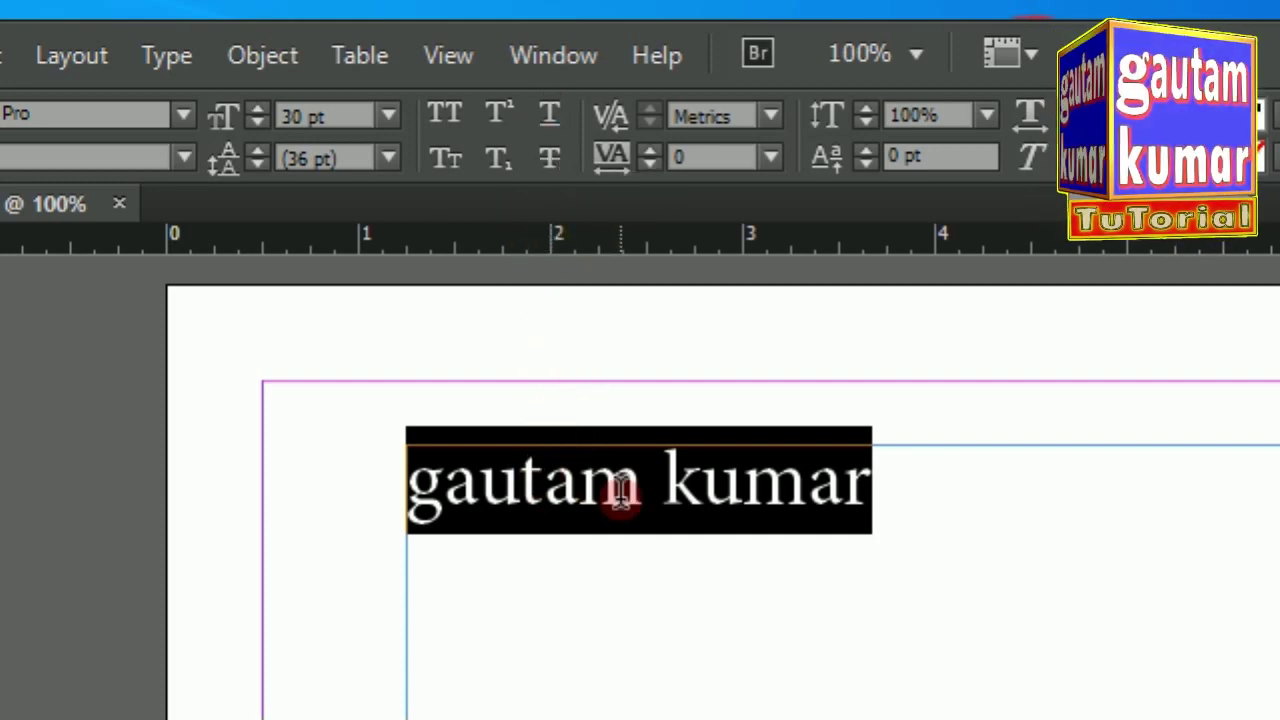
{"action": "left_click_drag", "start_coordinate": [620, 490], "coordinate": [615, 270]}
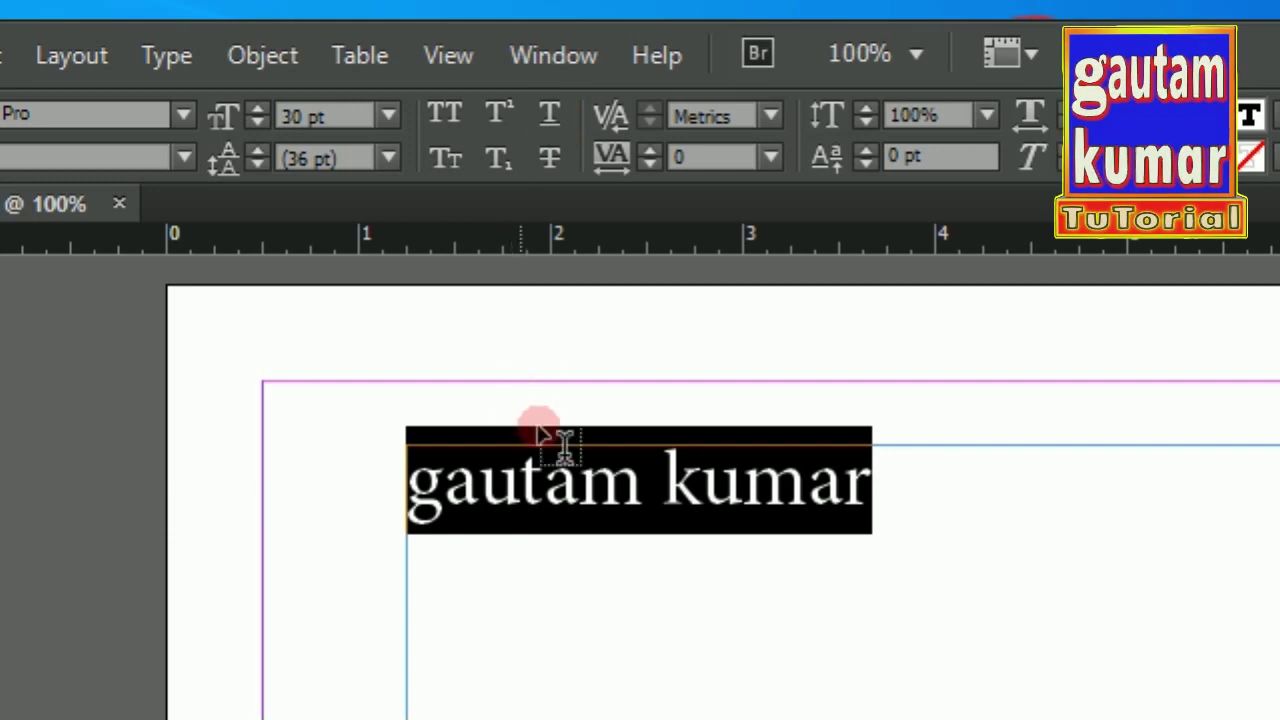
{"action": "left_click", "coordinate": [620, 500]}
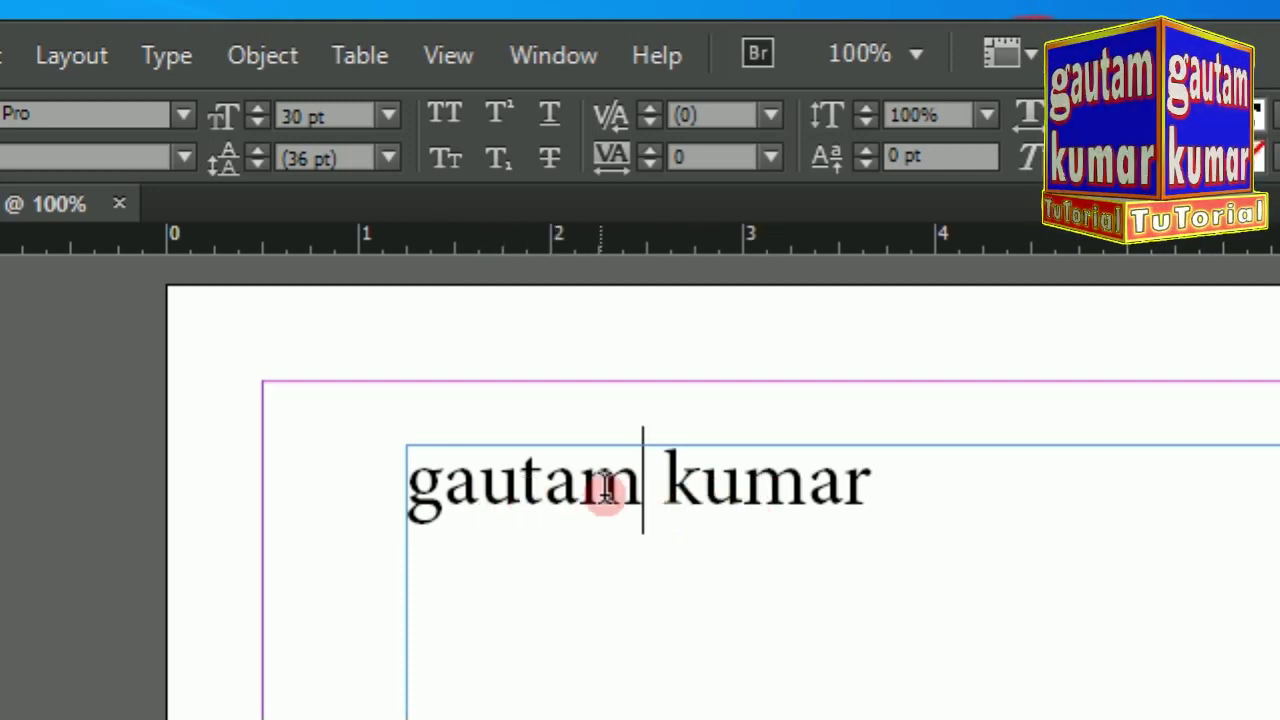
{"action": "double_click", "coordinate": [825, 493]}
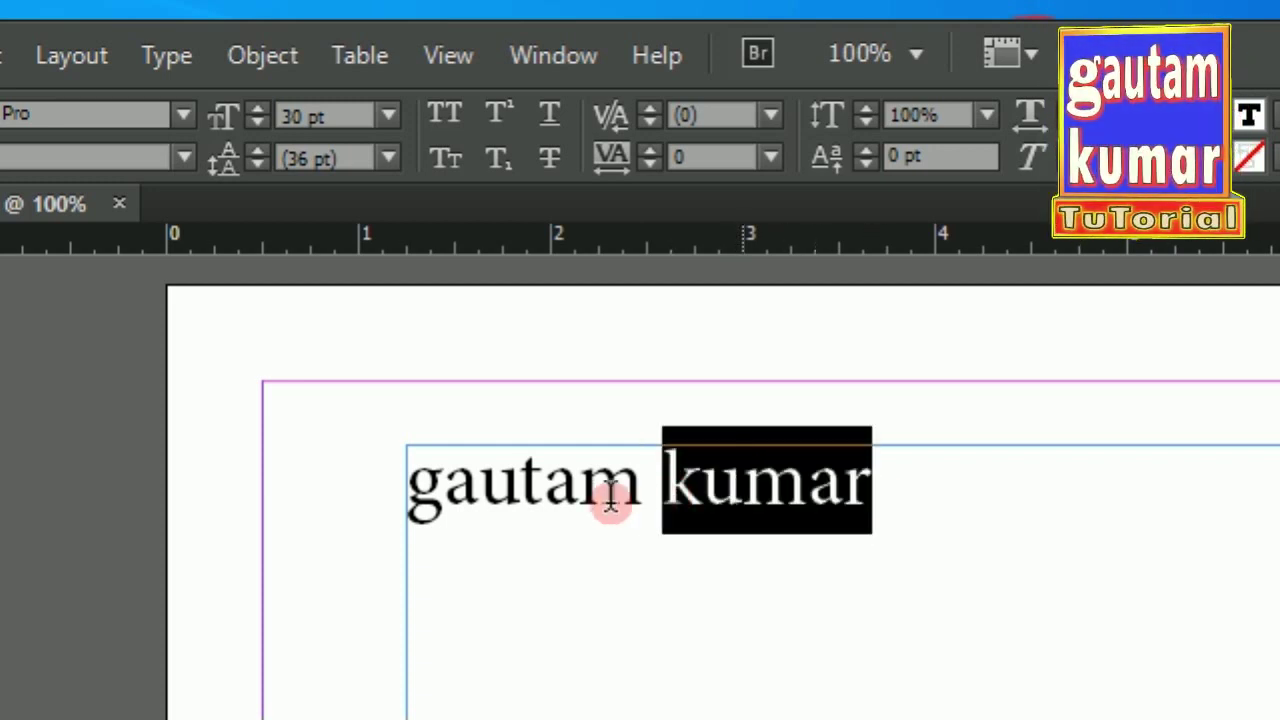
{"action": "left_click_drag", "start_coordinate": [612, 497], "coordinate": [423, 509]}
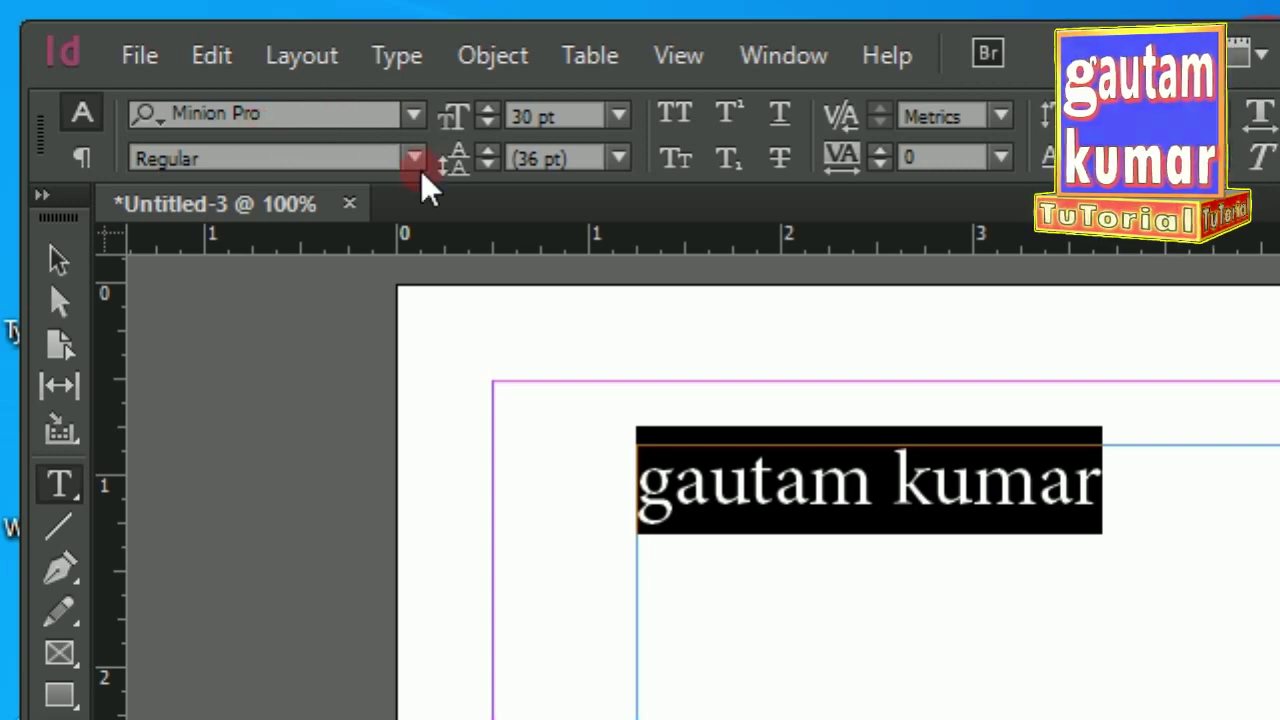
{"action": "left_click", "coordinate": [414, 116]}
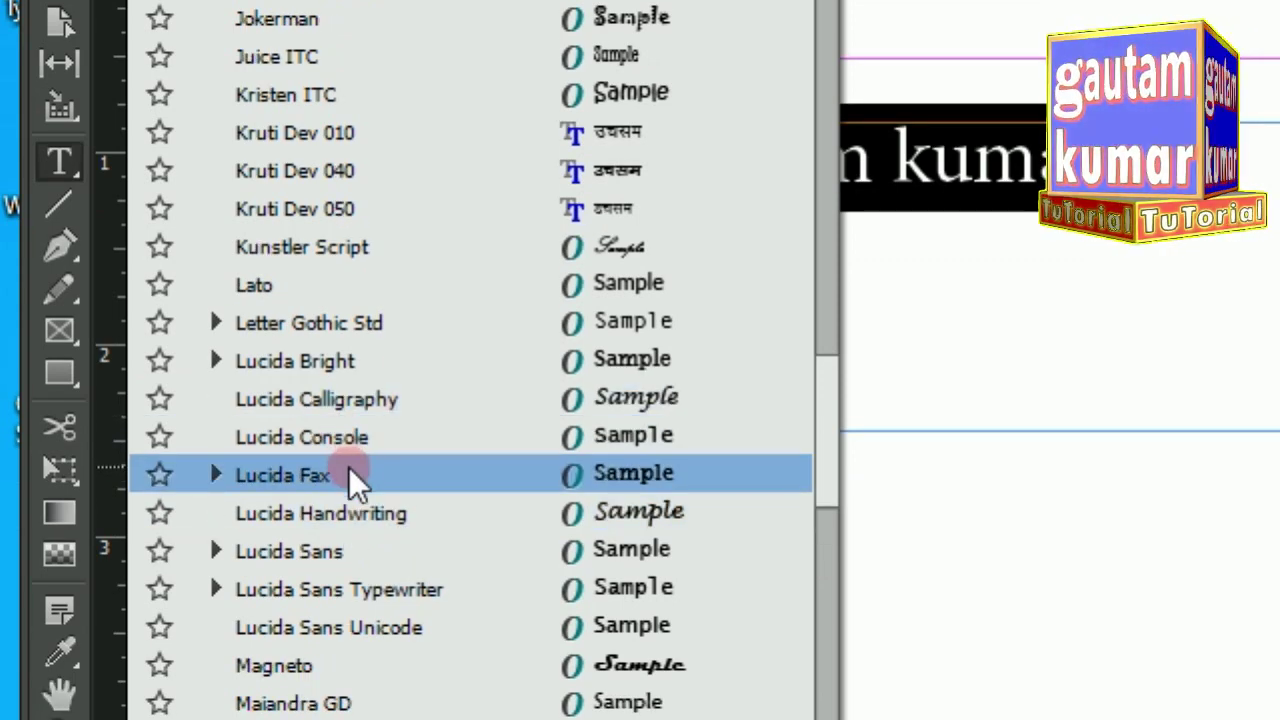
{"action": "scroll", "coordinate": [349, 468], "scroll_direction": "down", "scroll_amount": 2}
{"action": "scroll", "coordinate": [349, 469], "scroll_direction": "down", "scroll_amount": 2}
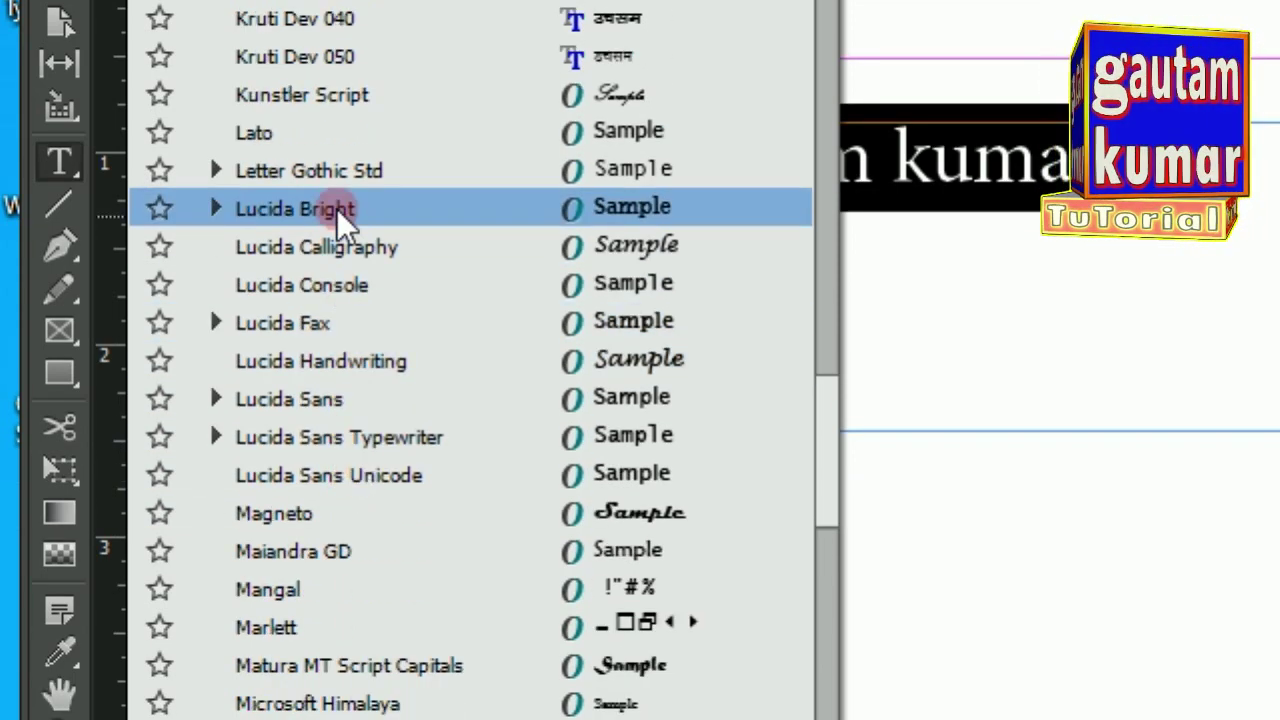
{"action": "scroll", "coordinate": [337, 200], "scroll_direction": "up", "scroll_amount": 3}
{"action": "scroll", "coordinate": [303, 205], "scroll_direction": "up", "scroll_amount": 4}
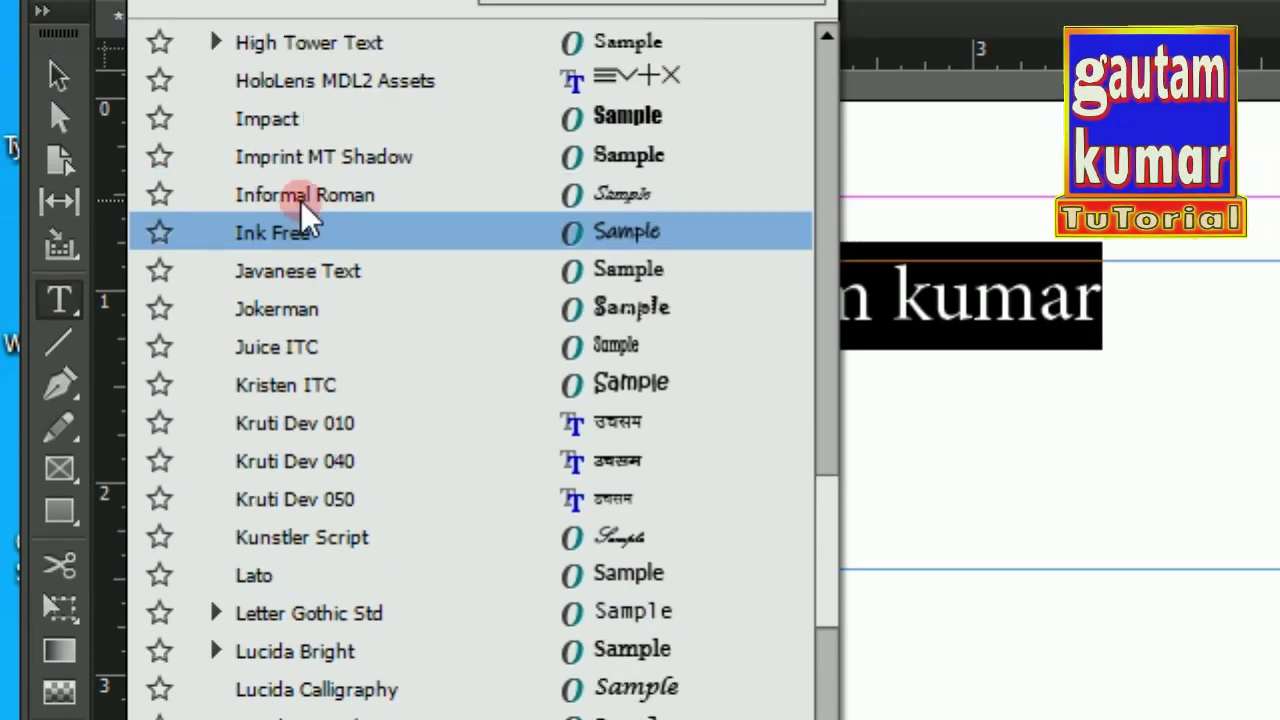
{"action": "scroll", "coordinate": [300, 220], "scroll_direction": "up", "scroll_amount": 7}
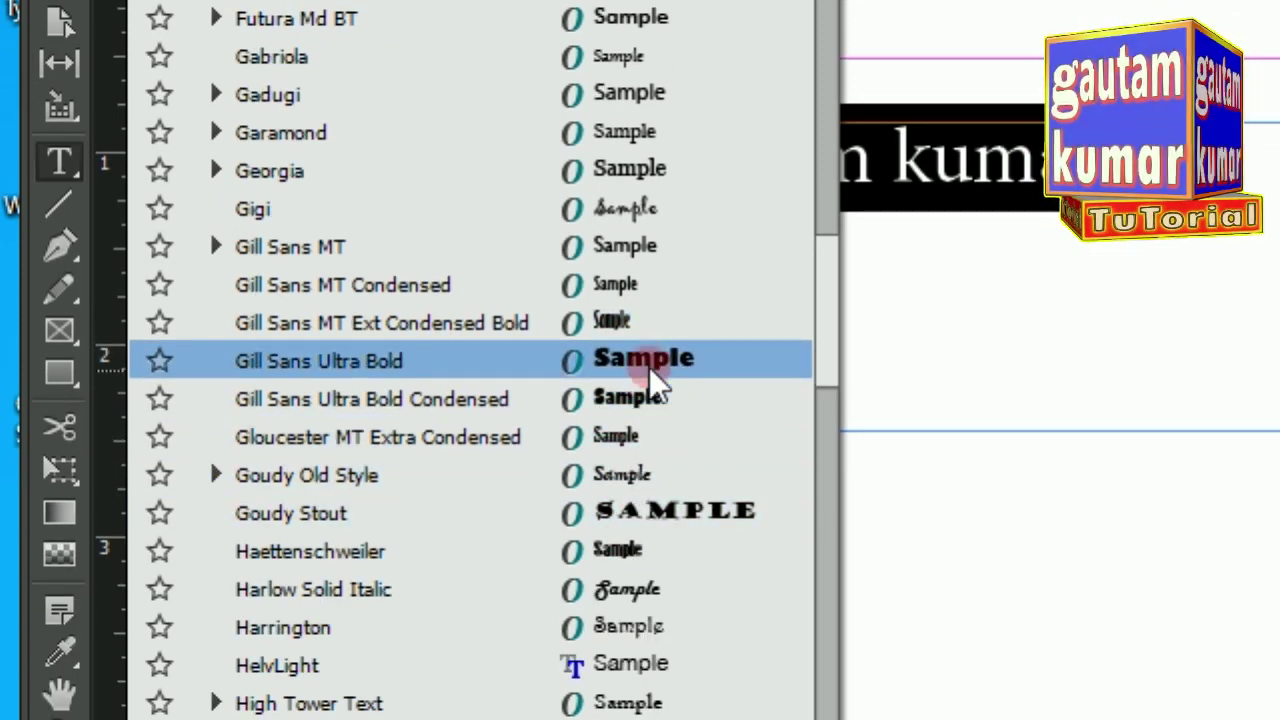
{"action": "left_click", "coordinate": [649, 361]}
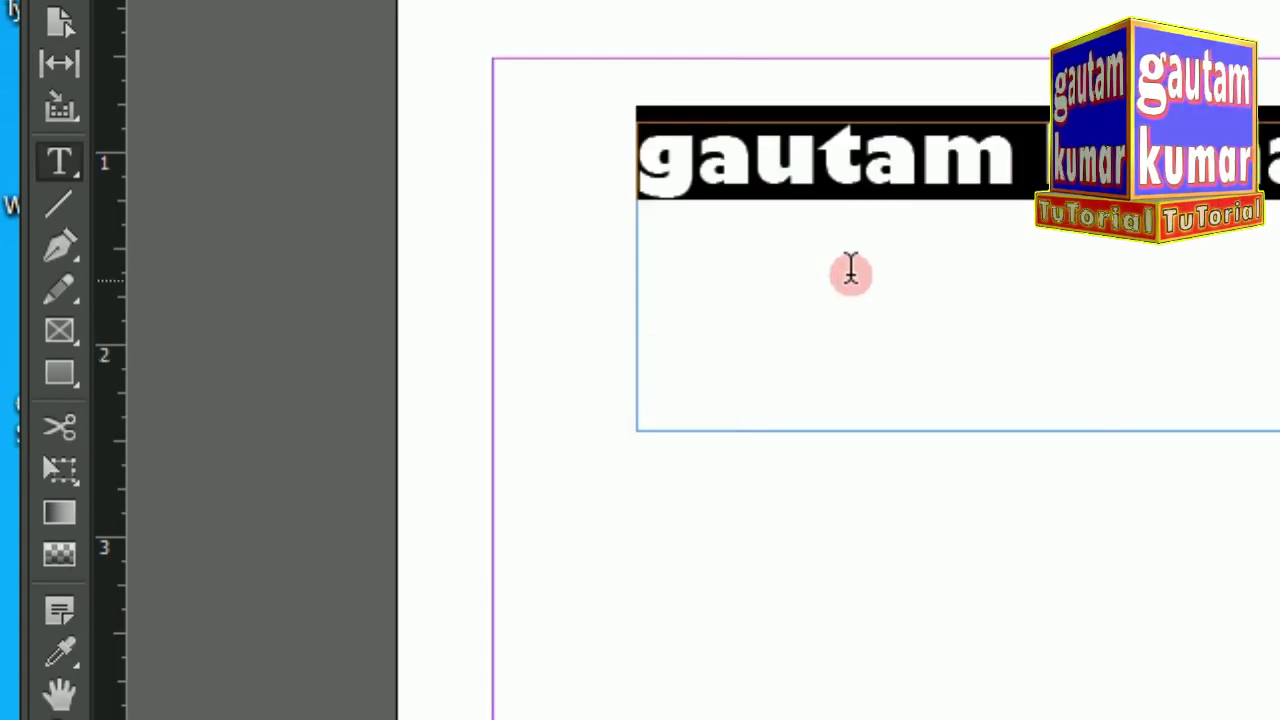
{"action": "left_click", "coordinate": [957, 205]}
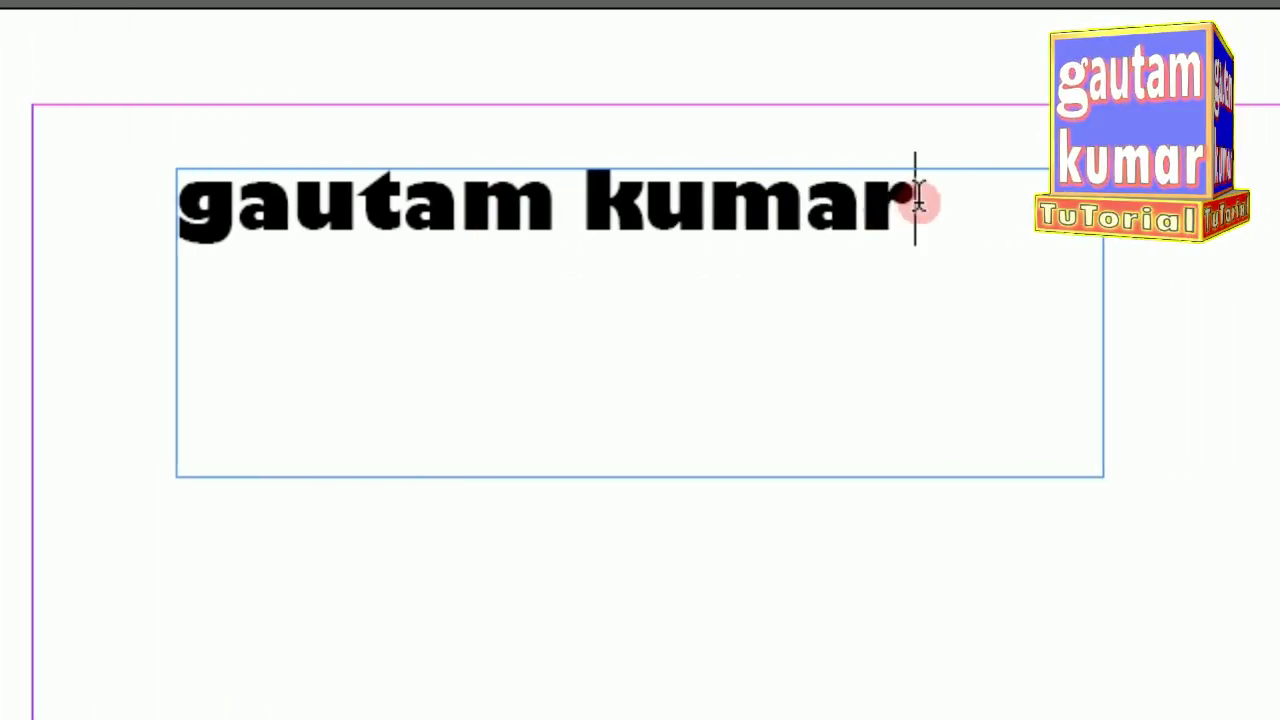
{"action": "left_click_drag", "start_coordinate": [916, 200], "coordinate": [202, 202]}
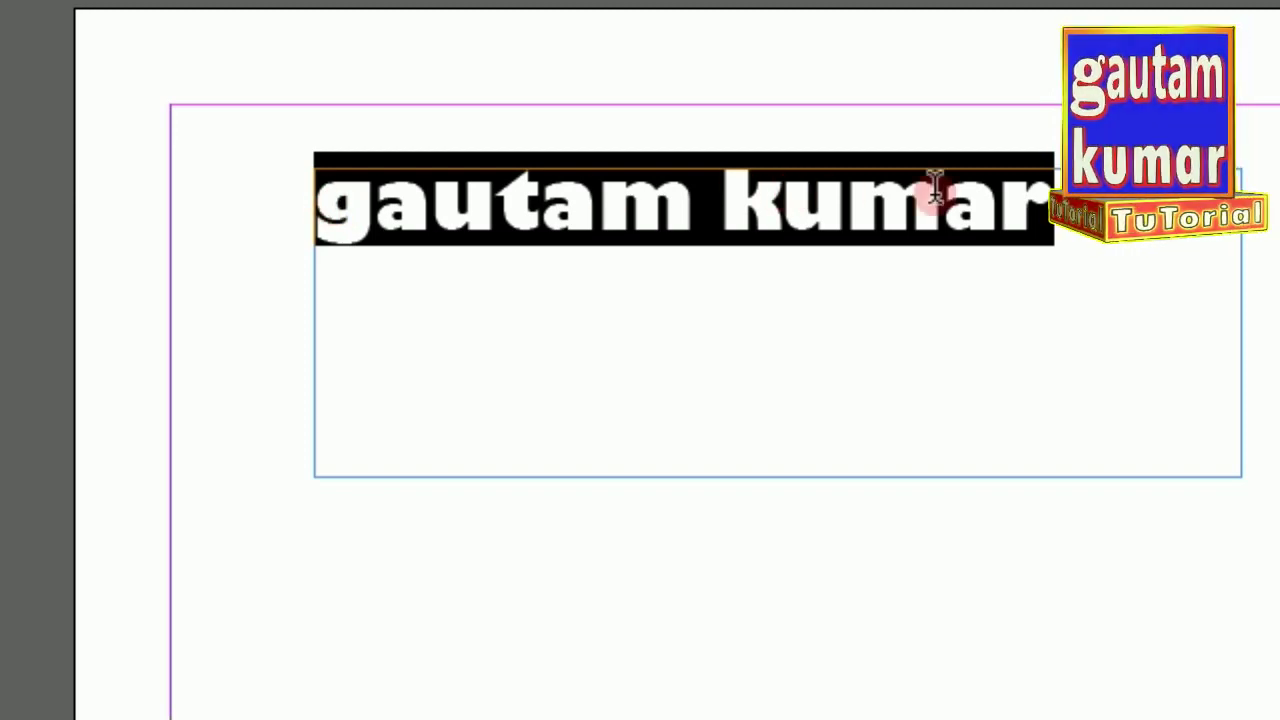
{"action": "left_click", "coordinate": [1080, 206]}
{"action": "left_click_drag", "start_coordinate": [1080, 206], "coordinate": [314, 206]}
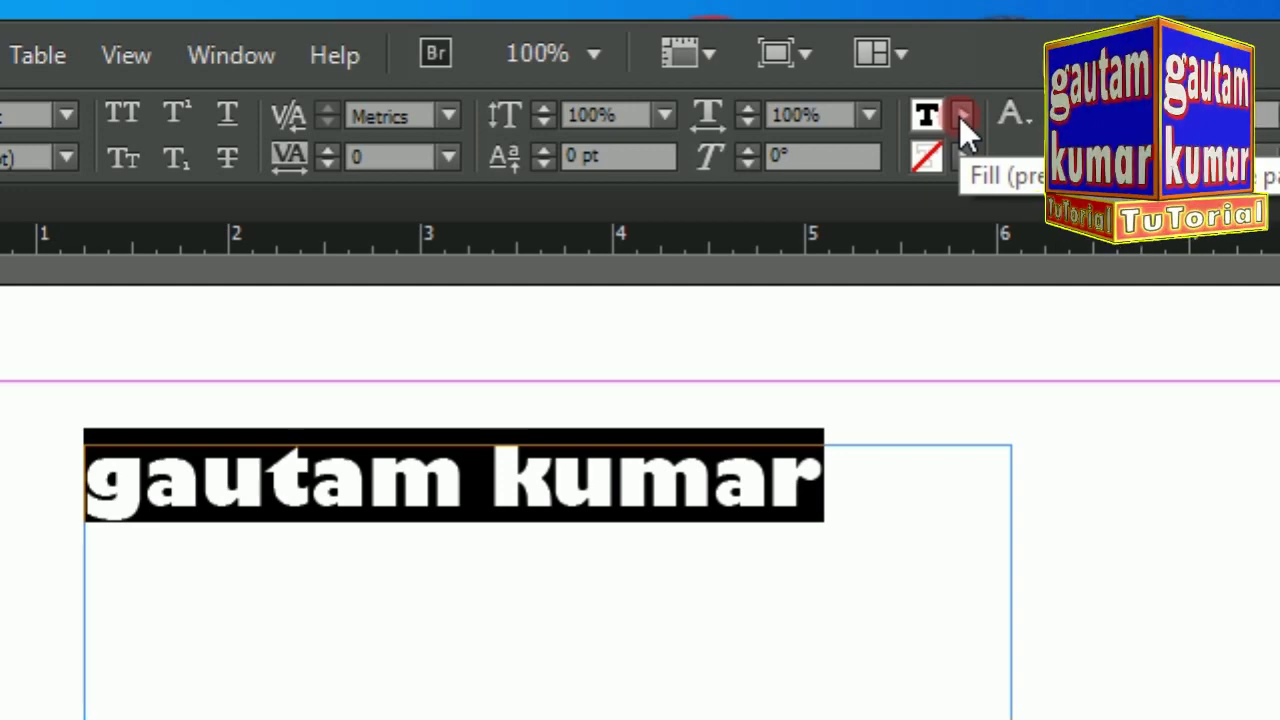
{"action": "left_click", "coordinate": [959, 116]}
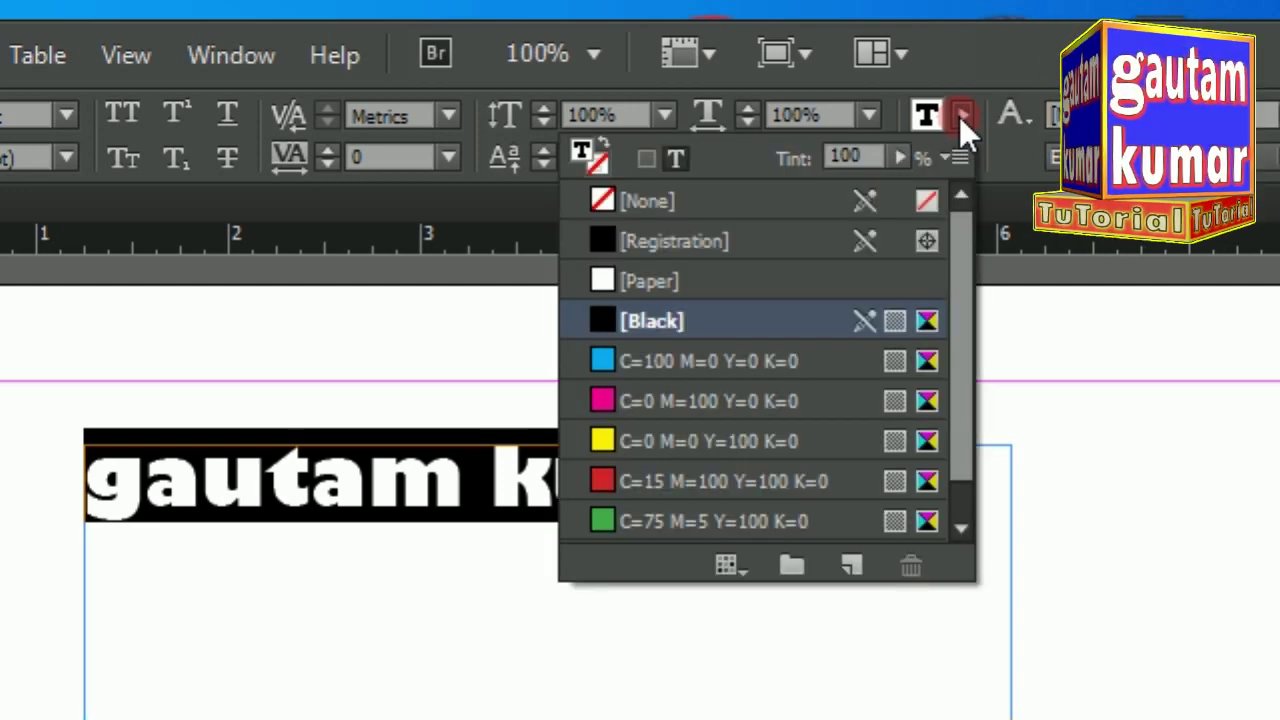
{"action": "left_click", "coordinate": [605, 403]}
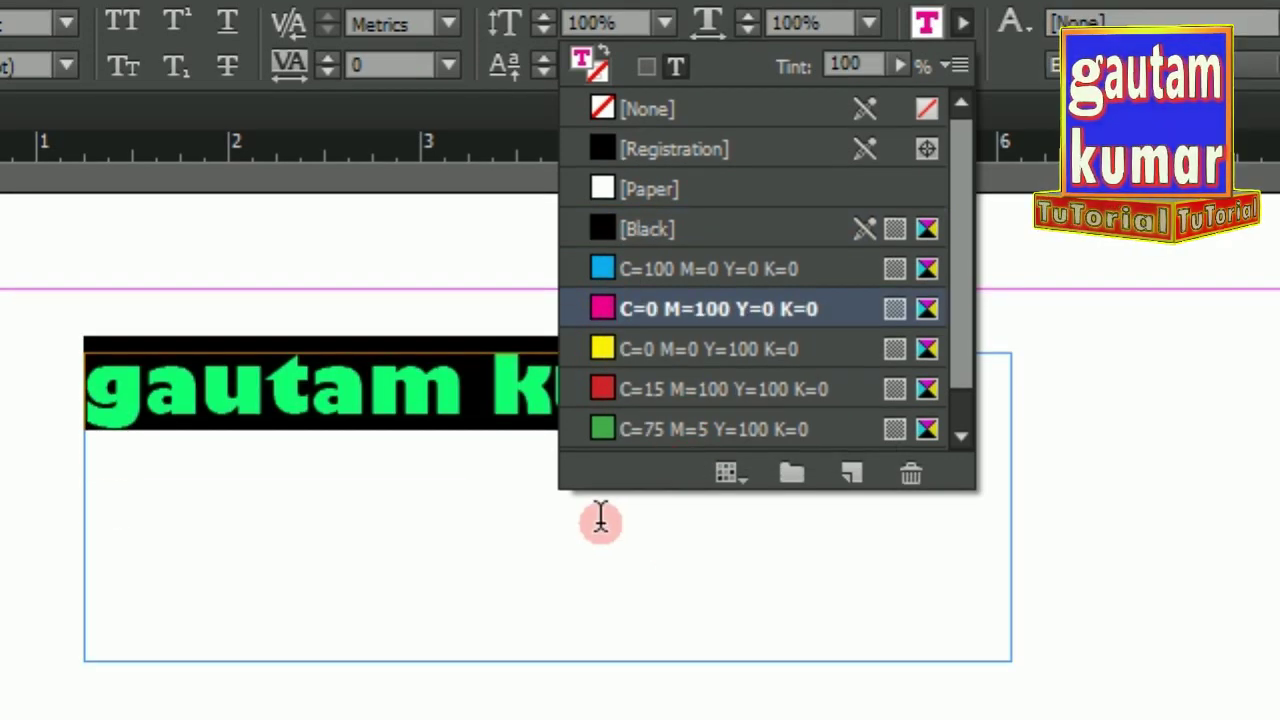
{"action": "left_click", "coordinate": [600, 518]}
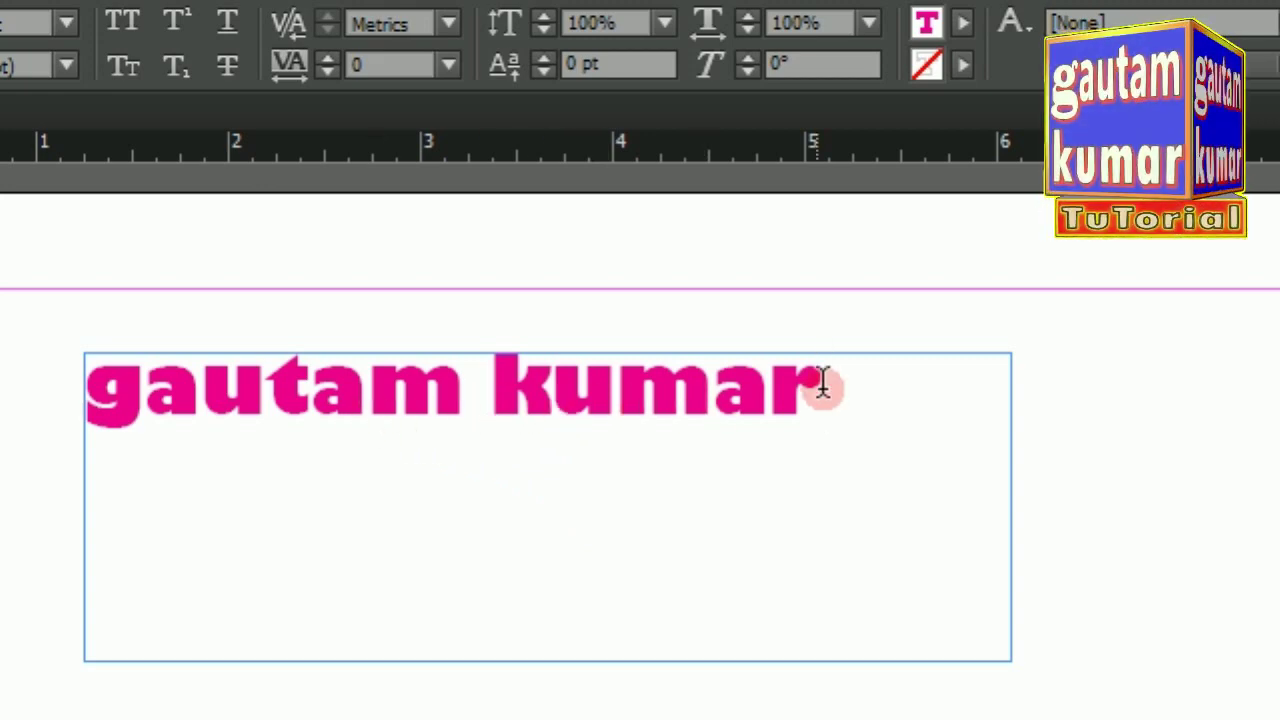
Reselect the text and change its fill to the black [Registration] colour.
{"action": "left_click_drag", "start_coordinate": [845, 383], "coordinate": [85, 388]}
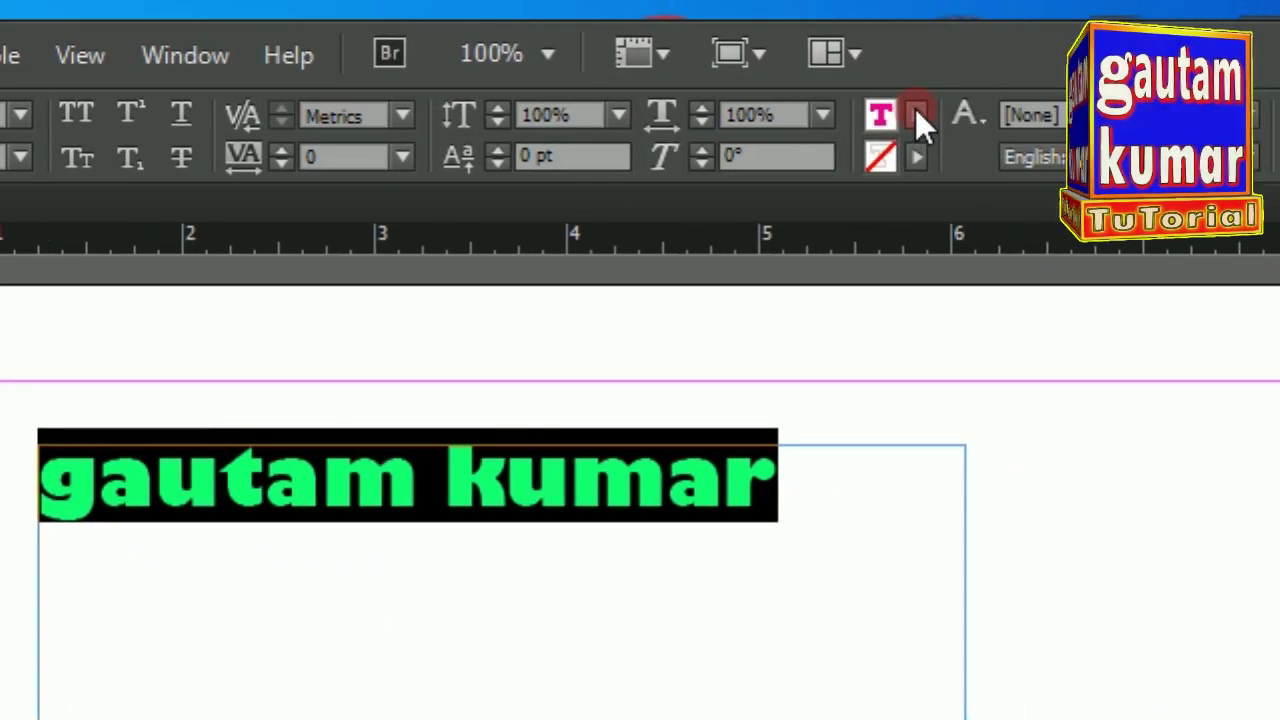
{"action": "left_click", "coordinate": [917, 112]}
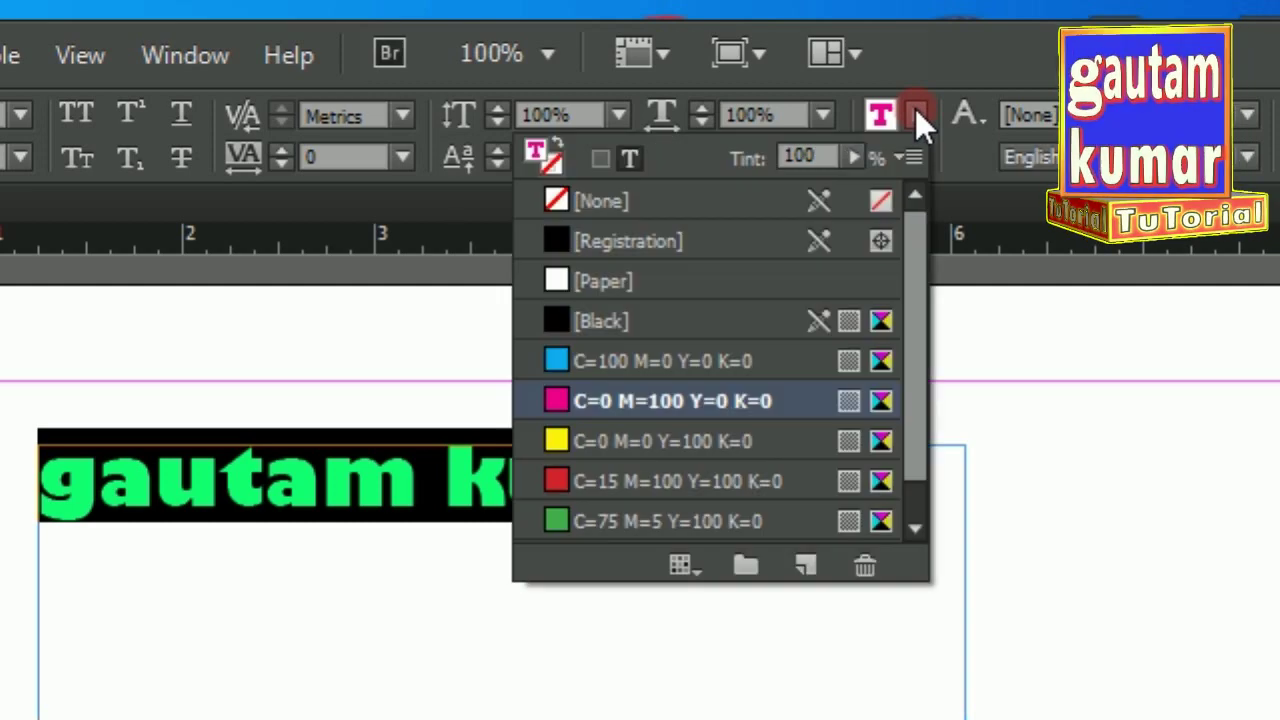
{"action": "left_click", "coordinate": [563, 243]}
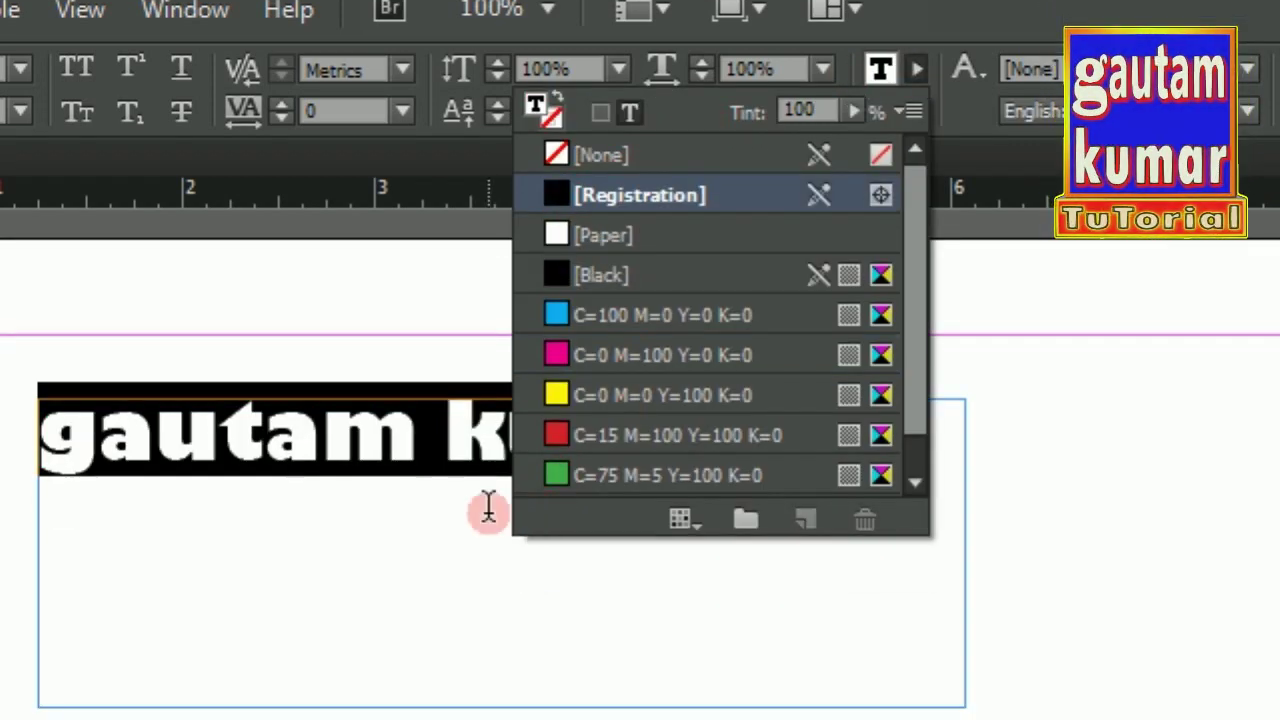
{"action": "left_click", "coordinate": [488, 508]}
{"action": "left_click_drag", "start_coordinate": [777, 447], "coordinate": [42, 440]}
{"action": "left_click", "coordinate": [708, 465]}
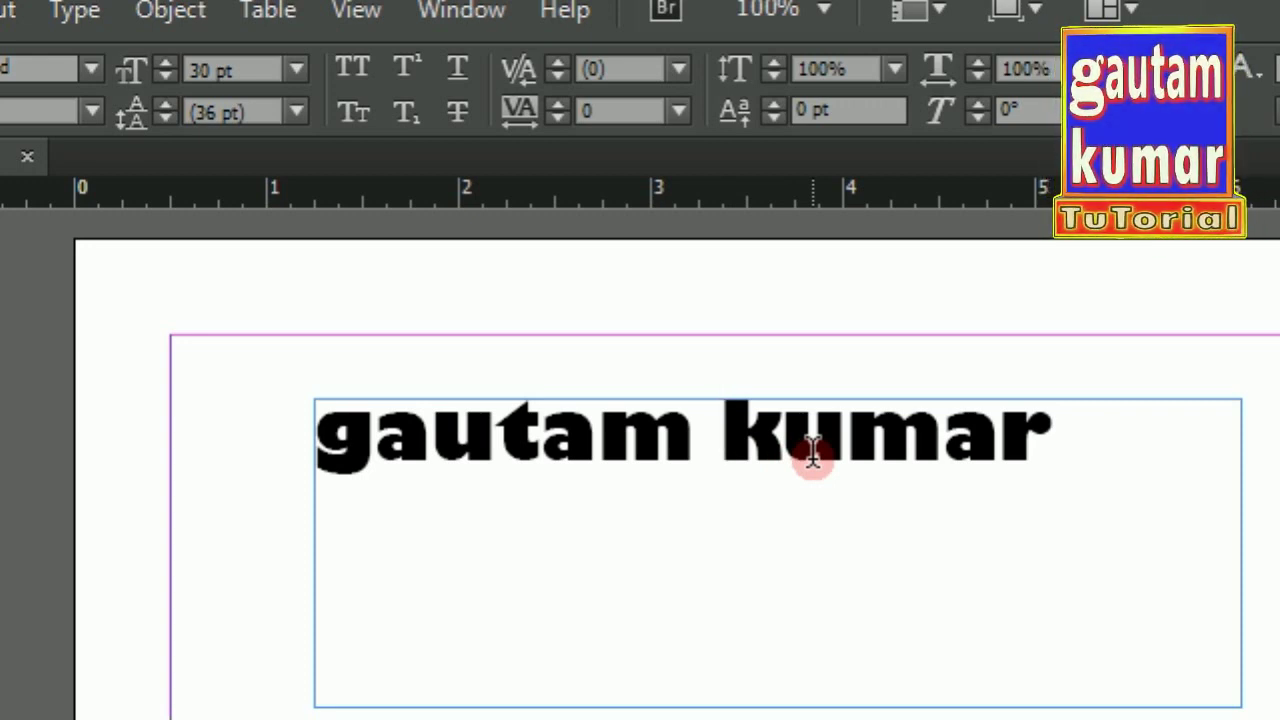
Apply All Caps to the first letter so it becomes a capital G.
{"action": "left_click", "coordinate": [338, 445]}
{"action": "left_click", "coordinate": [254, 443], "text": "shift"}
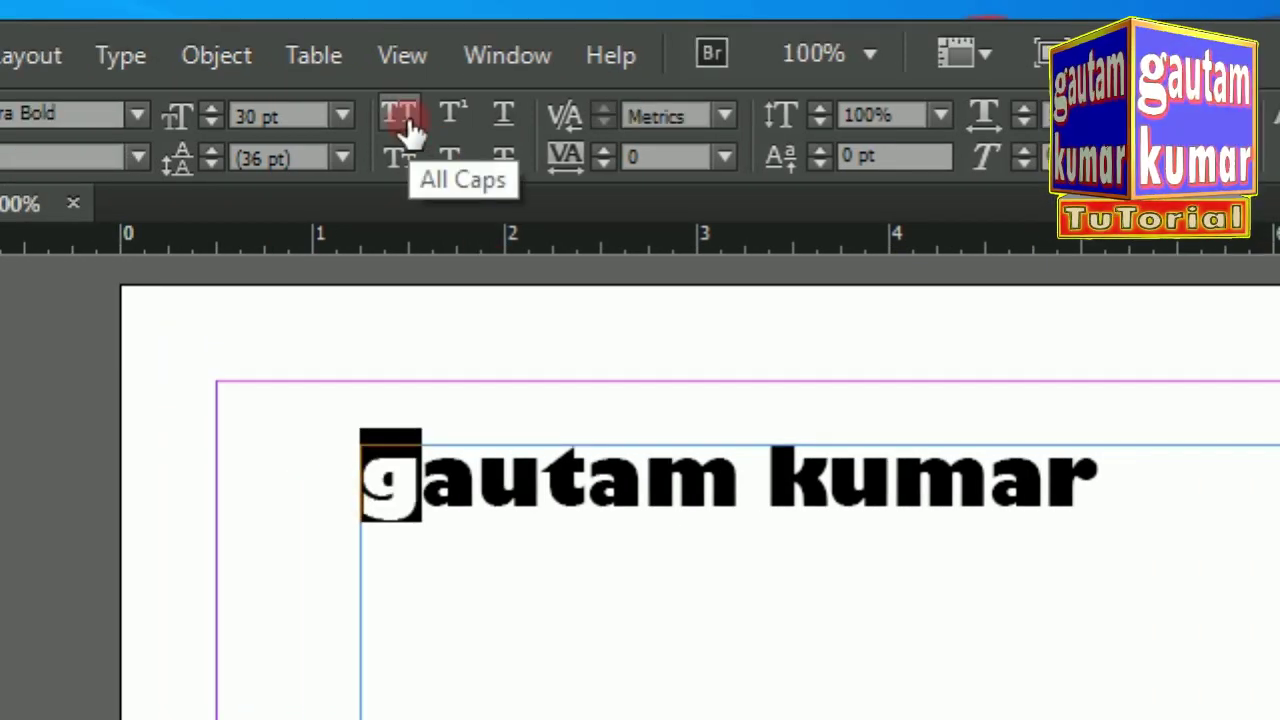
{"action": "left_click", "coordinate": [410, 120]}
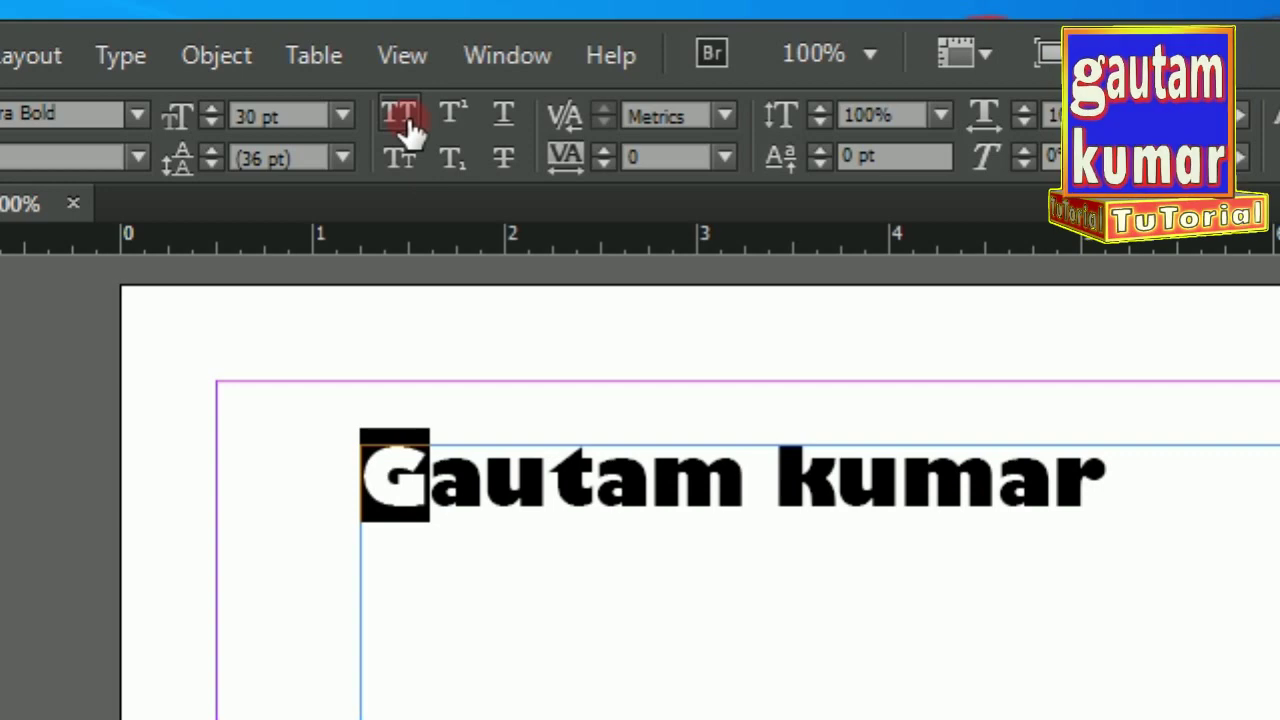
{"action": "left_click", "coordinate": [420, 472]}
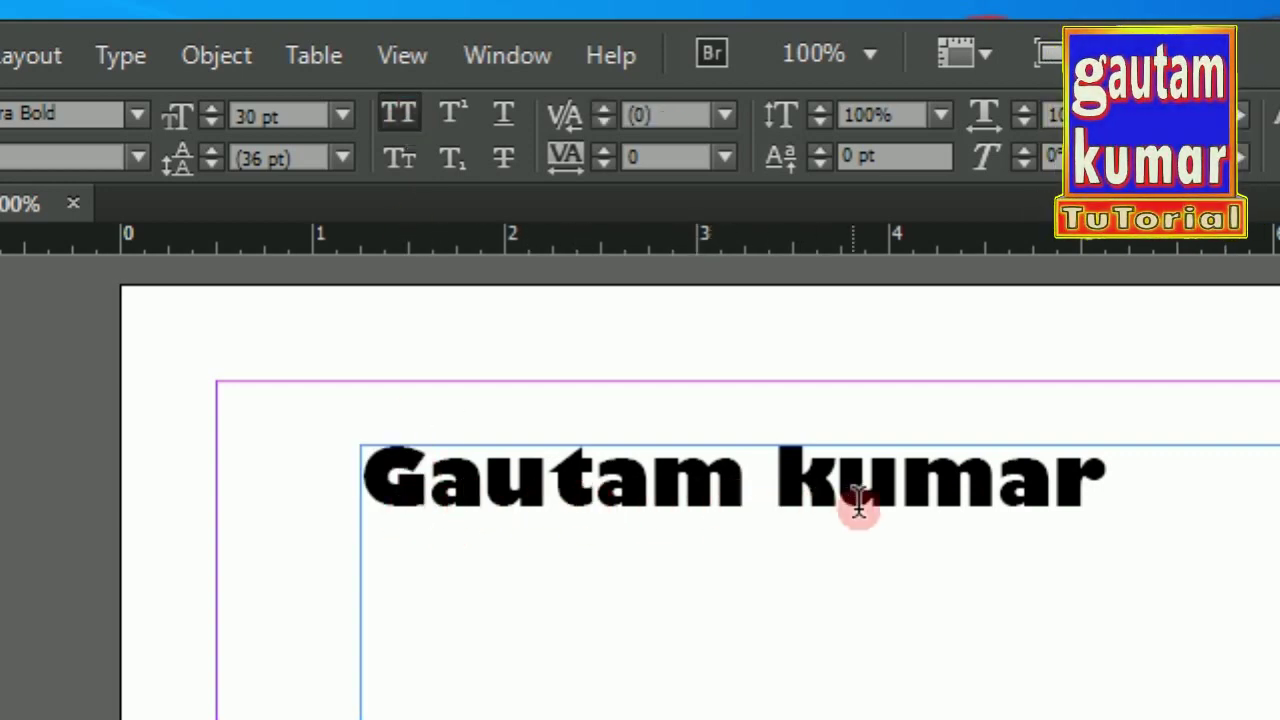
{"action": "left_click_drag", "start_coordinate": [913, 487], "coordinate": [163, 487]}
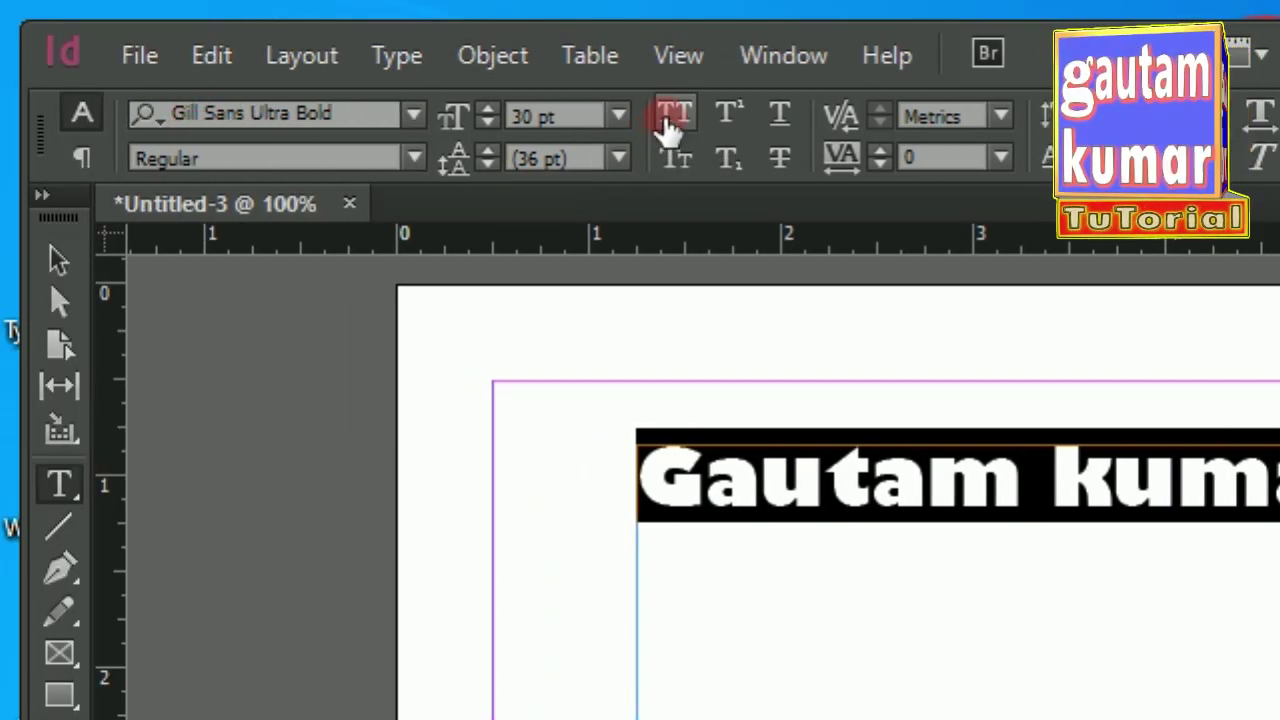
{"action": "left_click", "coordinate": [673, 118]}
{"action": "left_click", "coordinate": [962, 510]}
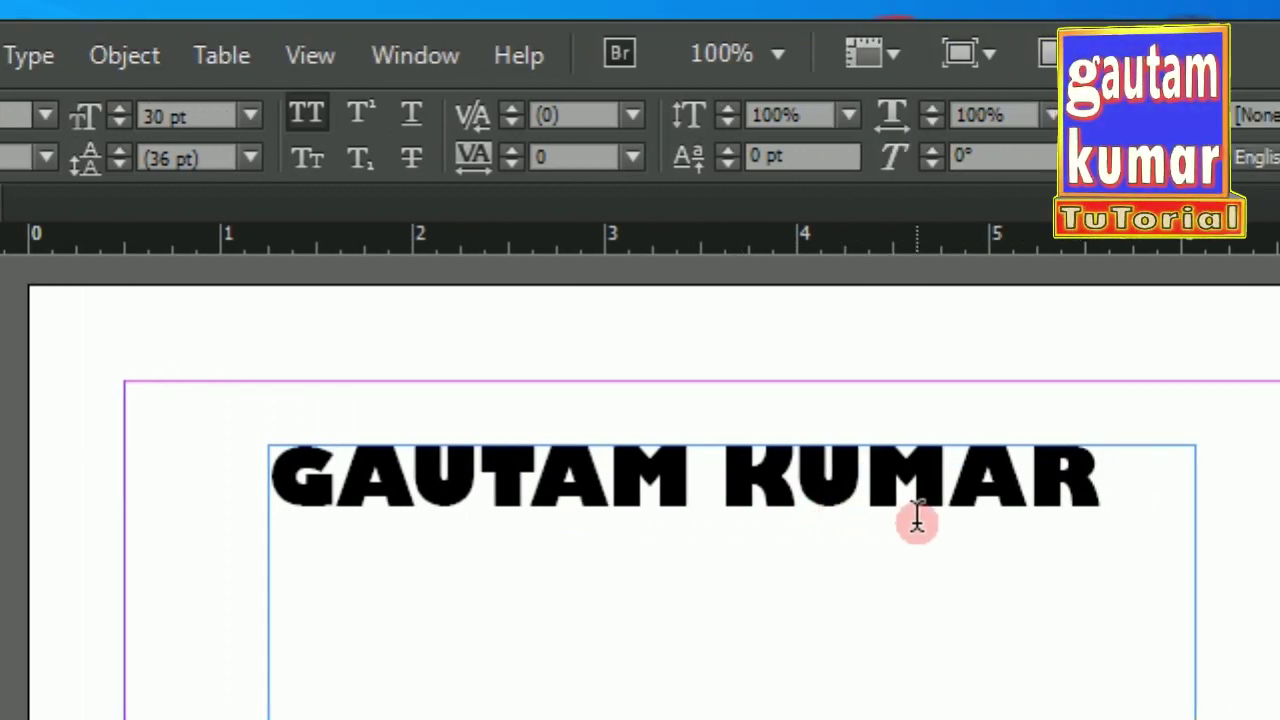
{"action": "left_click_drag", "start_coordinate": [1130, 484], "coordinate": [694, 480]}
{"action": "left_click_drag", "start_coordinate": [328, 478], "coordinate": [79, 477]}
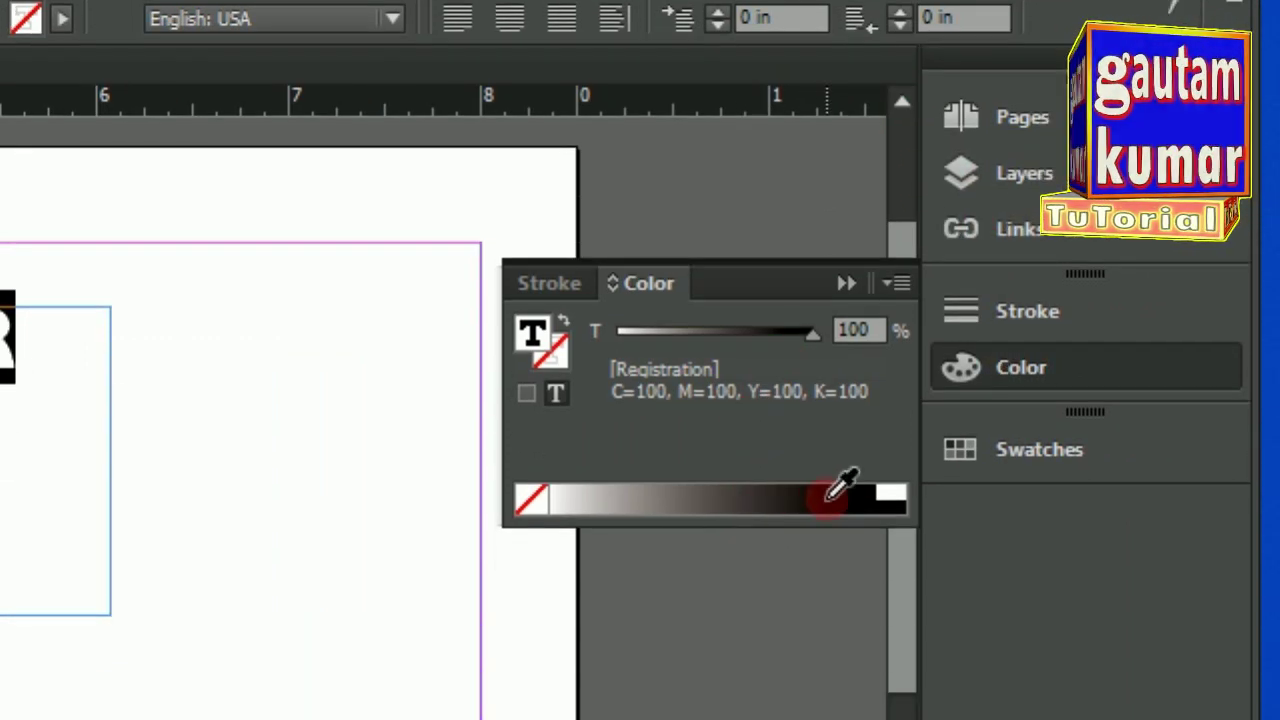
{"action": "left_click", "coordinate": [828, 497]}
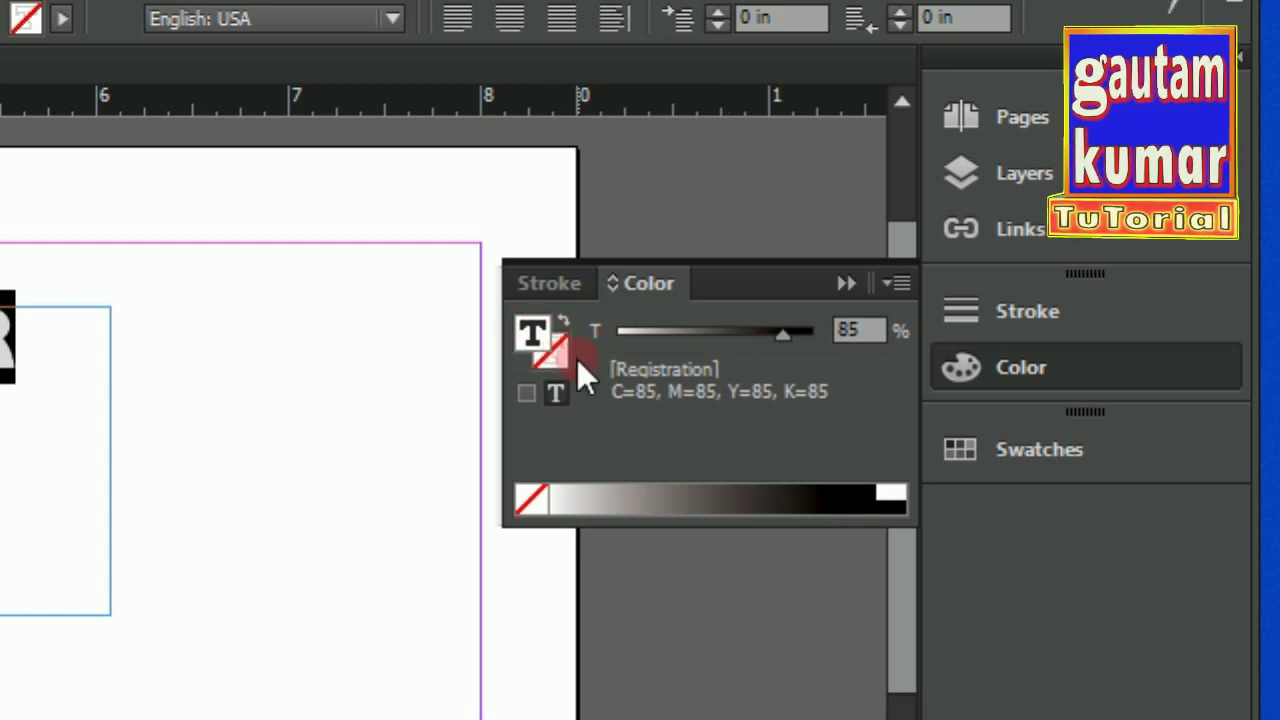
{"action": "left_click", "coordinate": [596, 497]}
{"action": "left_click", "coordinate": [750, 505]}
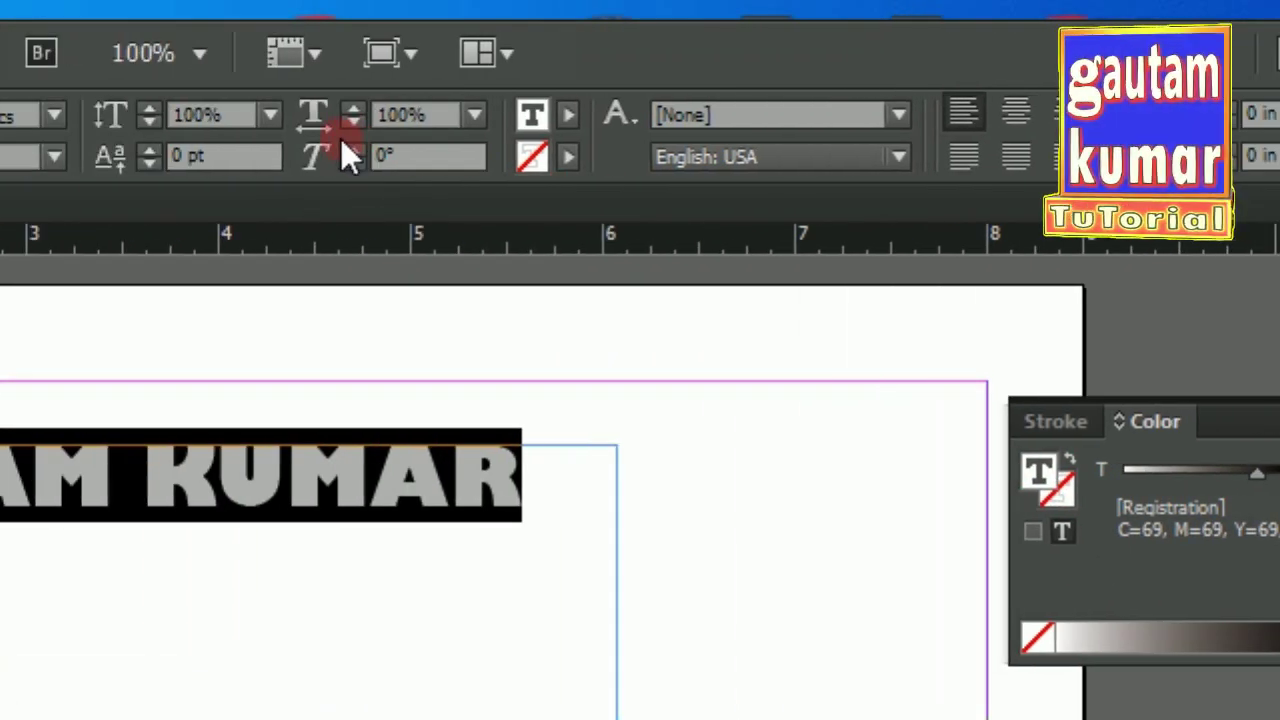
Fill the text with the C=0 M=100 Y=0 K=0 magenta swatch at full tint.
{"action": "left_click", "coordinate": [572, 118]}
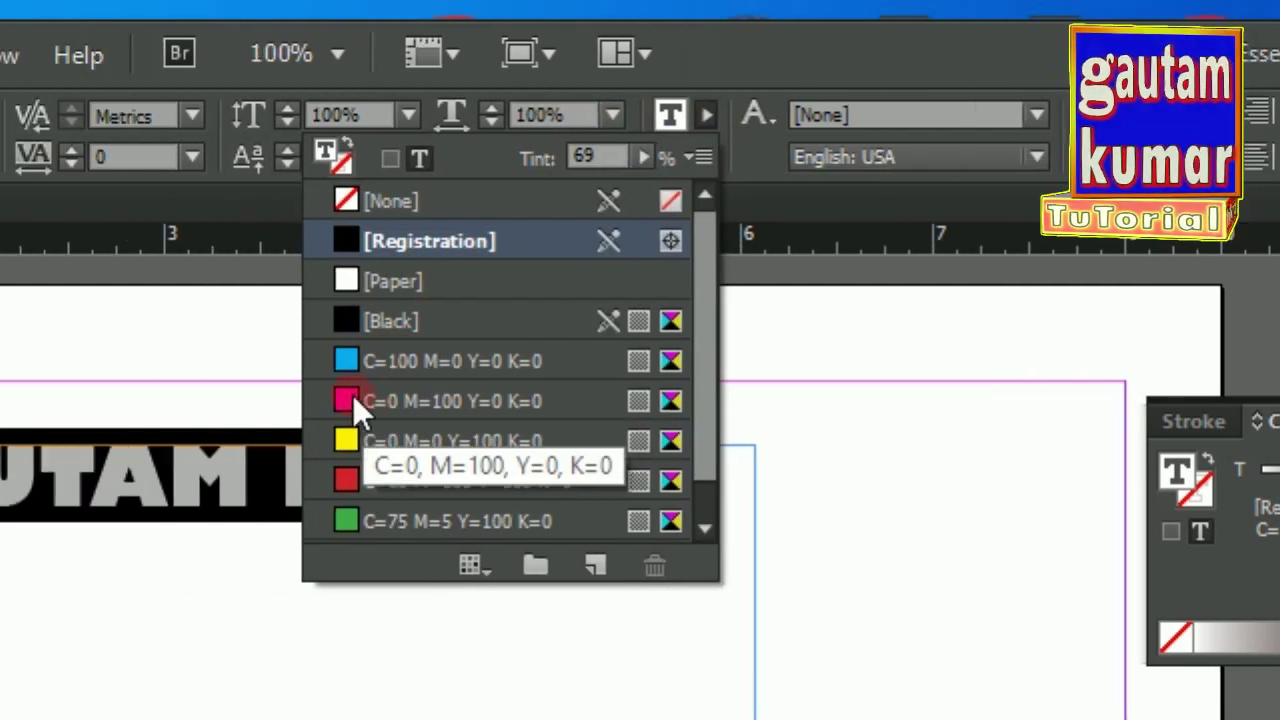
{"action": "left_click", "coordinate": [345, 395]}
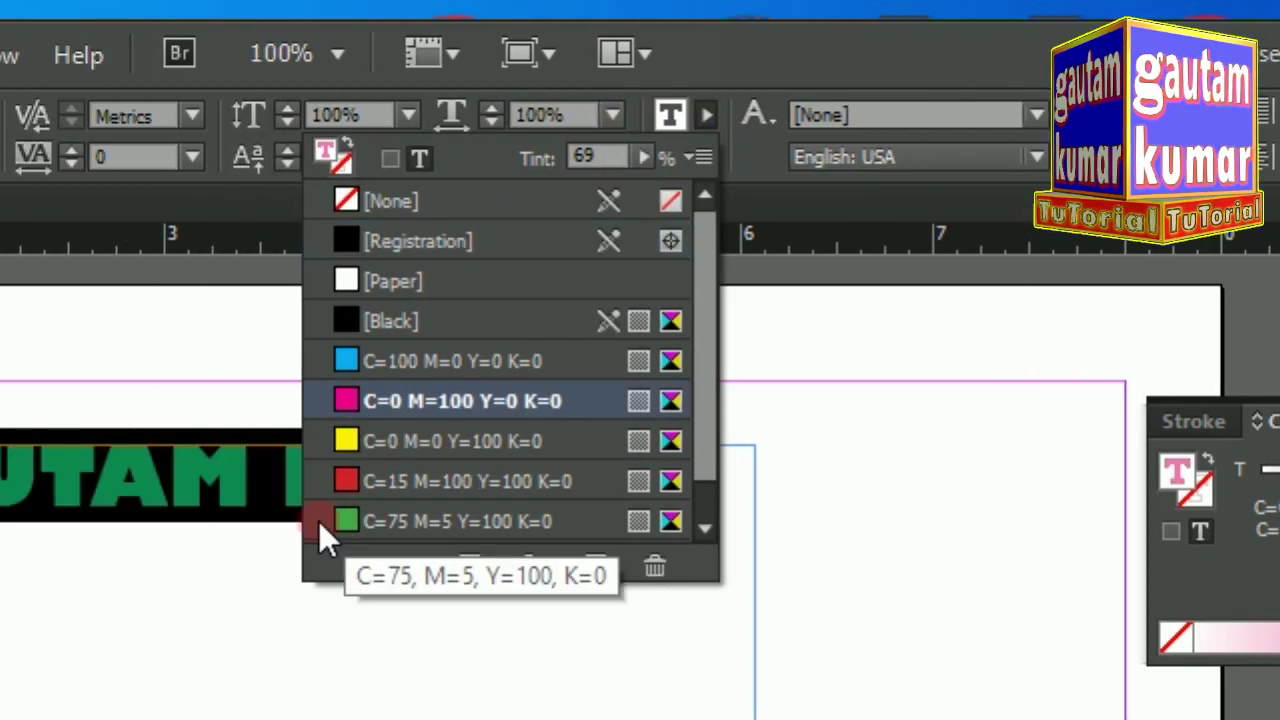
{"action": "left_click", "coordinate": [253, 526]}
{"action": "left_click_drag", "start_coordinate": [803, 494], "coordinate": [0, 430]}
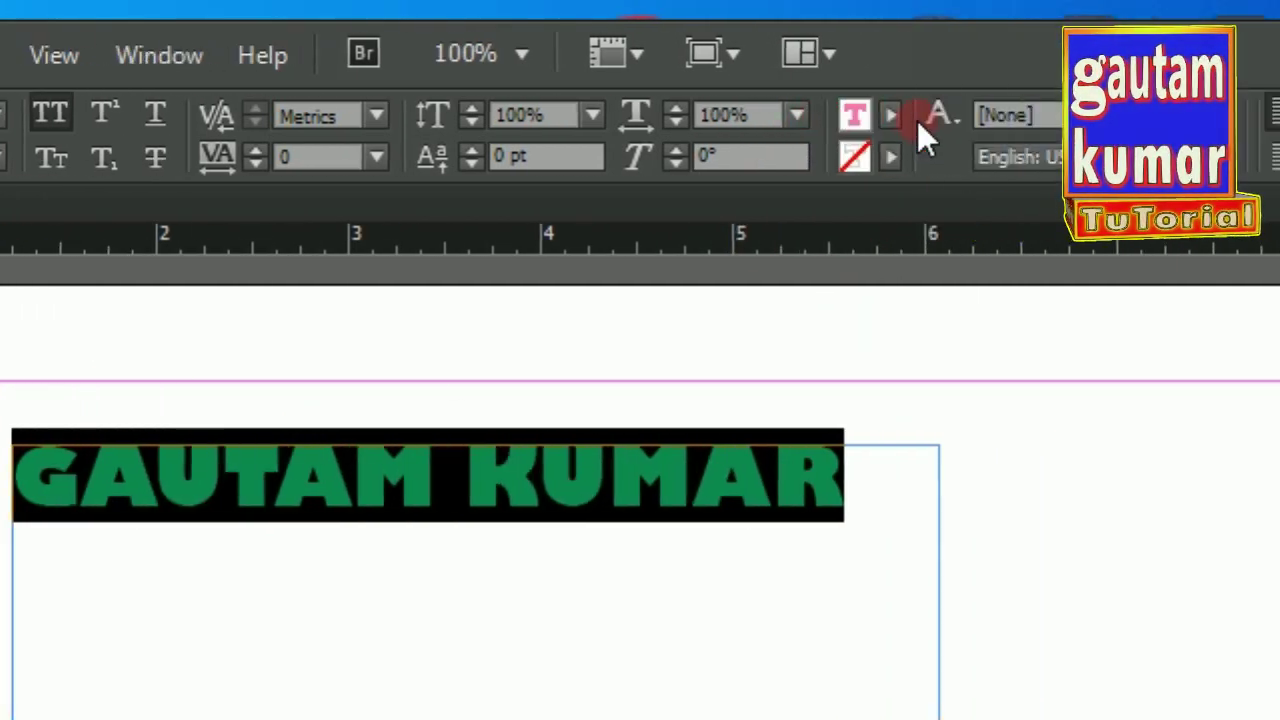
{"action": "left_click", "coordinate": [890, 116]}
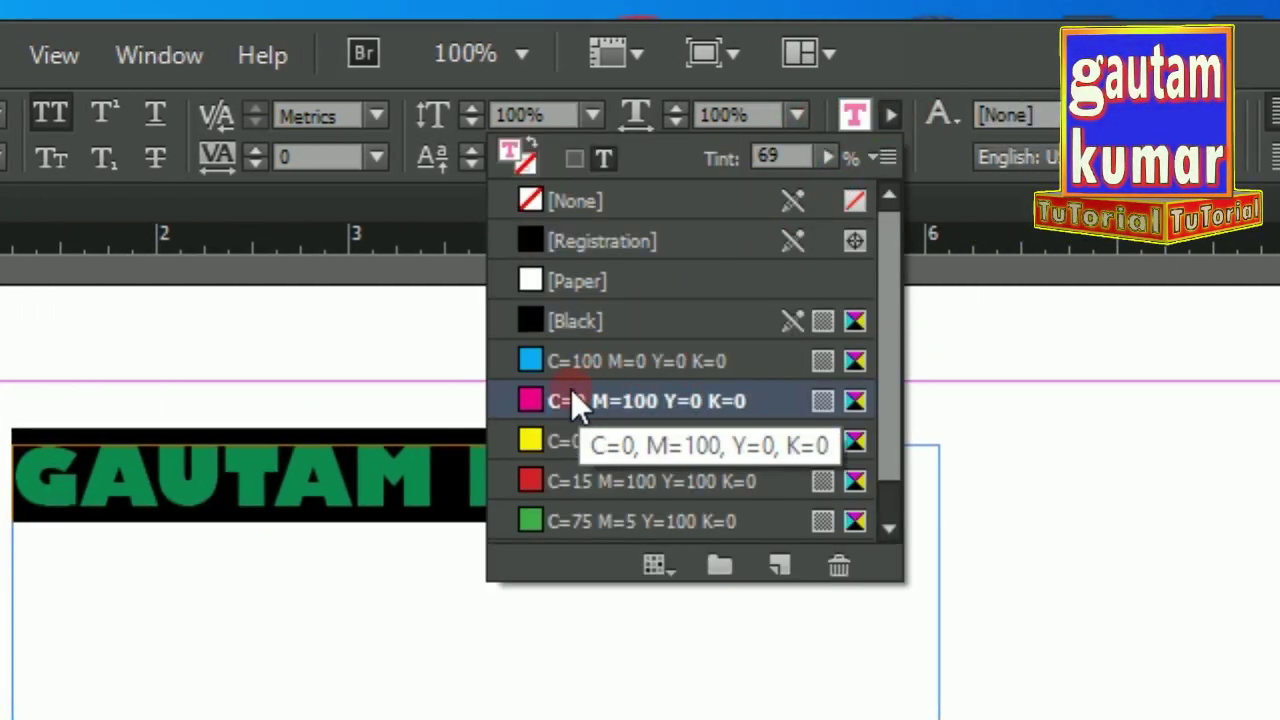
{"action": "left_click", "coordinate": [533, 399]}
{"action": "left_click", "coordinate": [457, 506]}
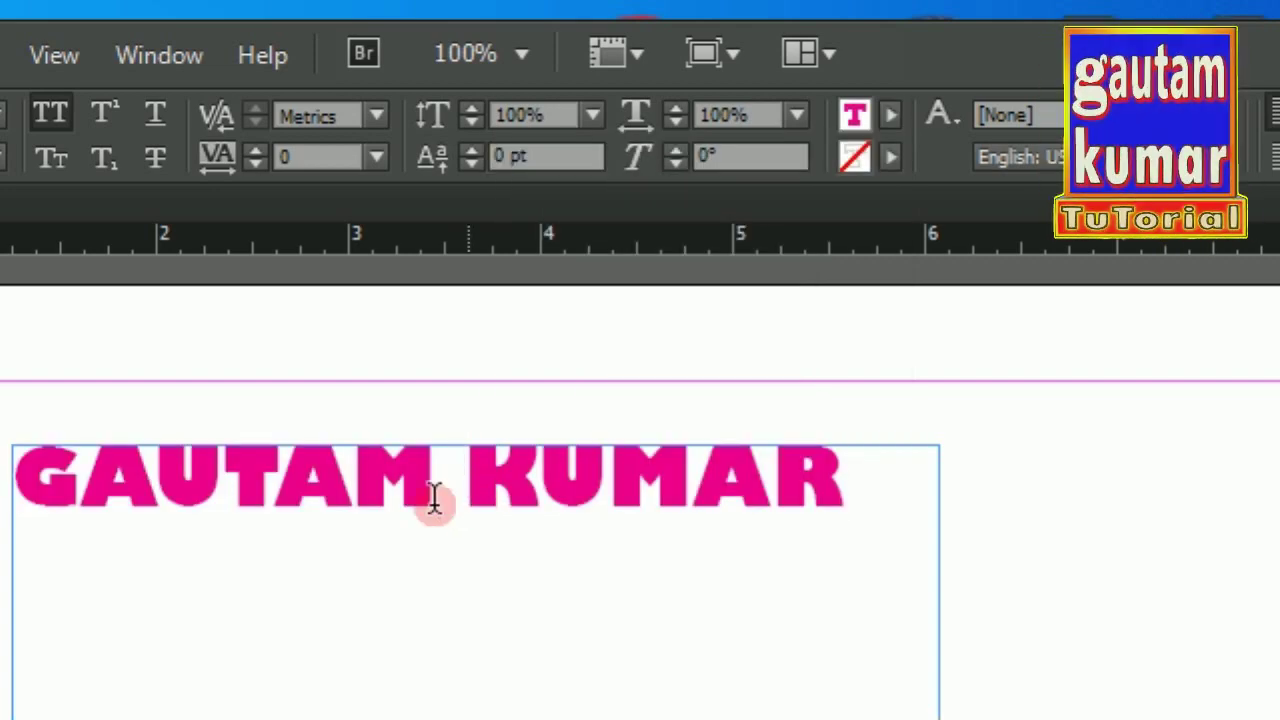
{"action": "left_click_drag", "start_coordinate": [837, 471], "coordinate": [33, 462]}
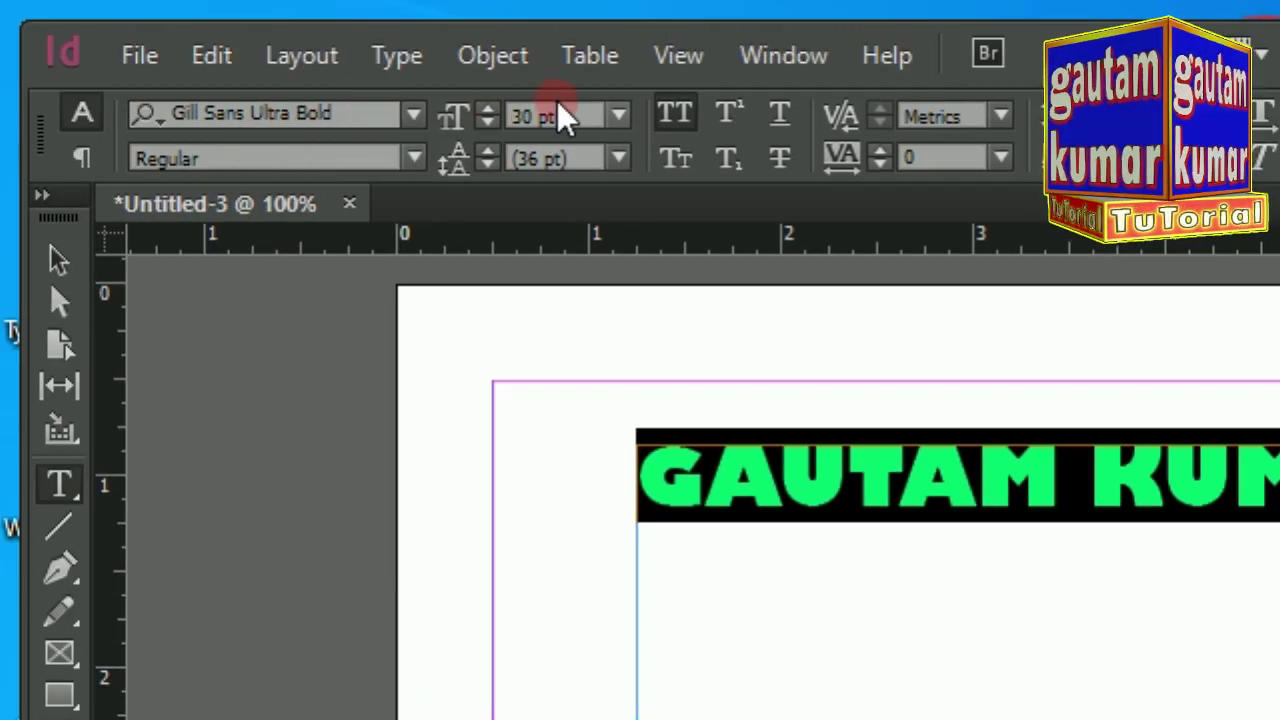
{"action": "left_click", "coordinate": [680, 118]}
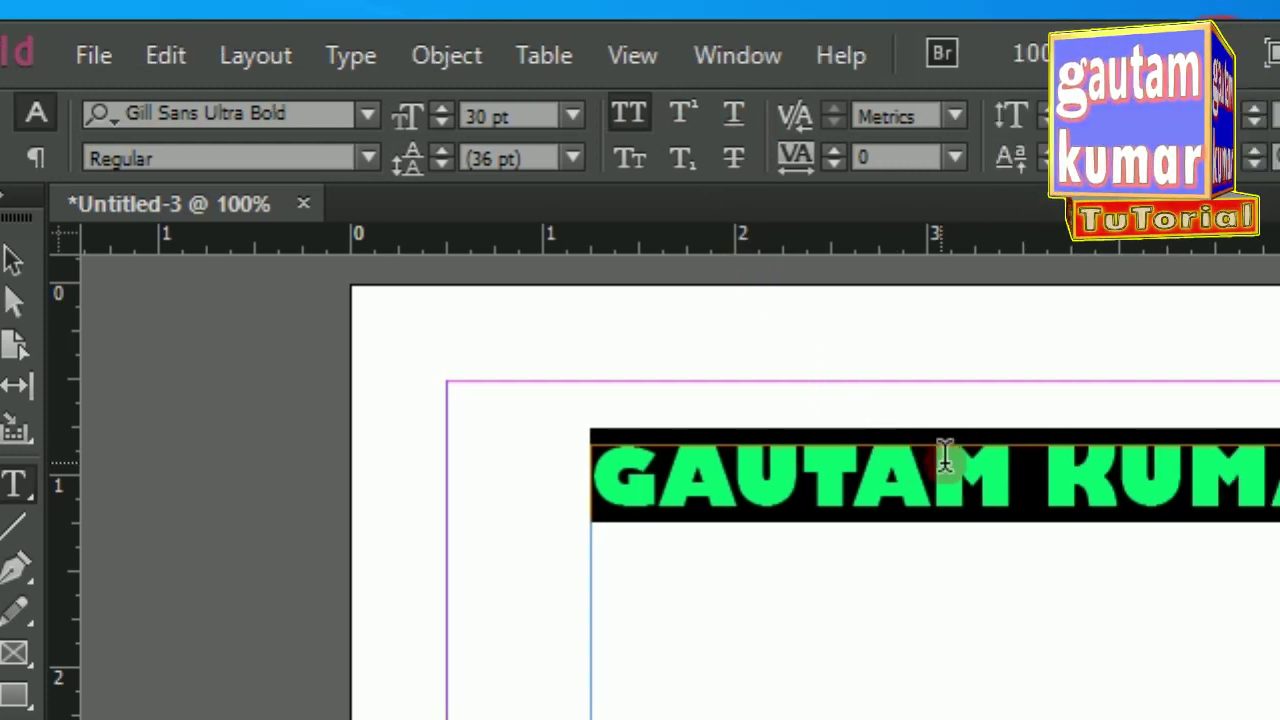
{"action": "left_click", "coordinate": [1075, 476]}
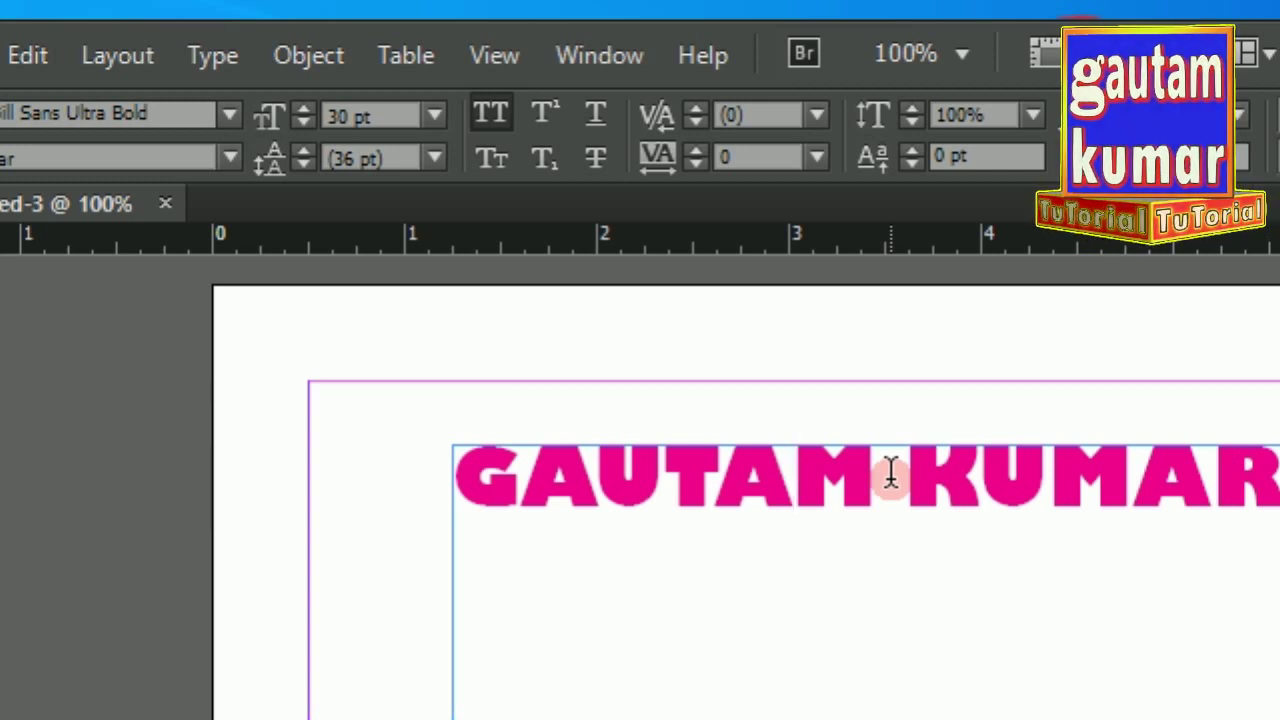
{"action": "left_click_drag", "start_coordinate": [891, 476], "coordinate": [450, 490]}
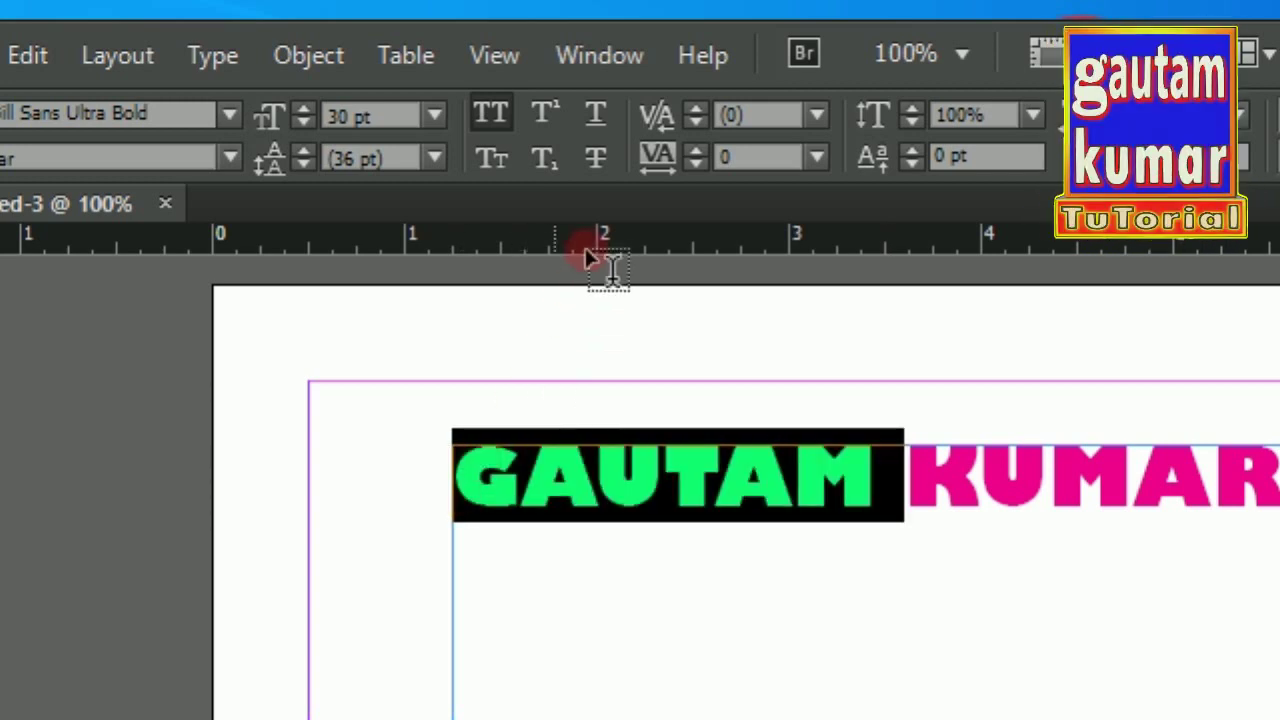
{"action": "left_click", "coordinate": [596, 160]}
{"action": "left_click", "coordinate": [712, 485]}
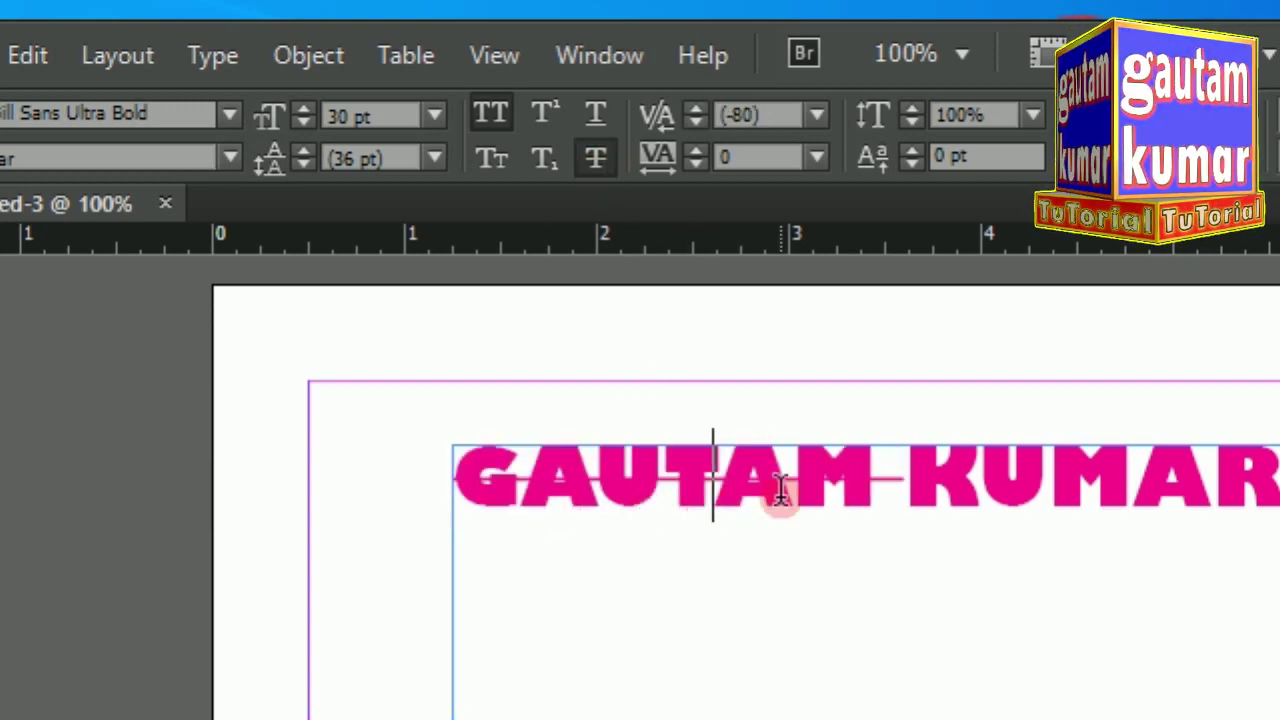
{"action": "left_click_drag", "start_coordinate": [900, 480], "coordinate": [452, 505]}
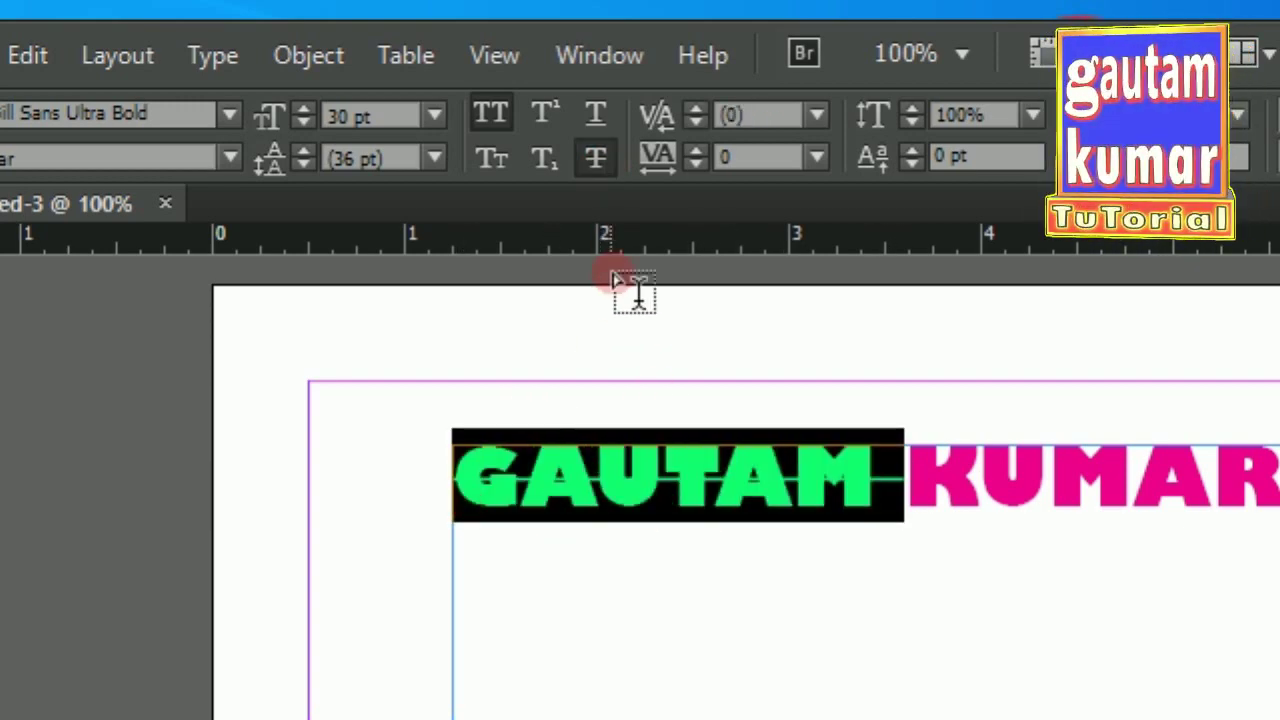
{"action": "left_click", "coordinate": [597, 160]}
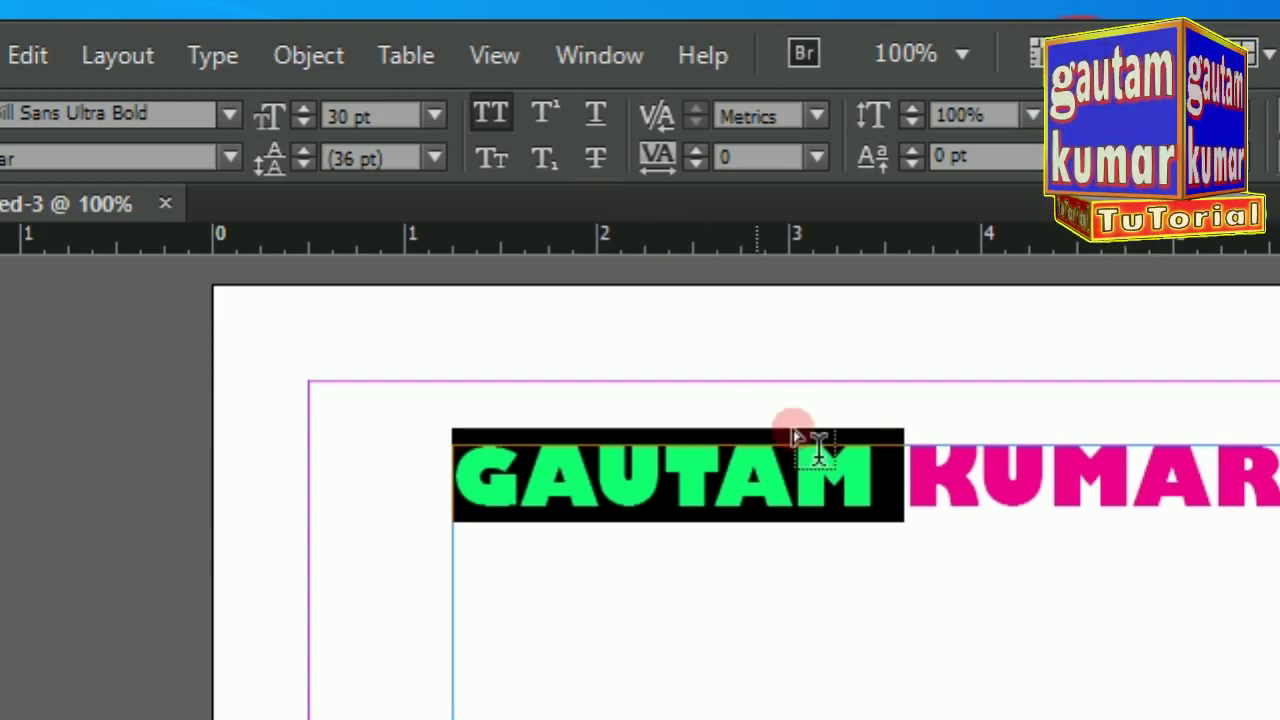
{"action": "left_click", "coordinate": [829, 520]}
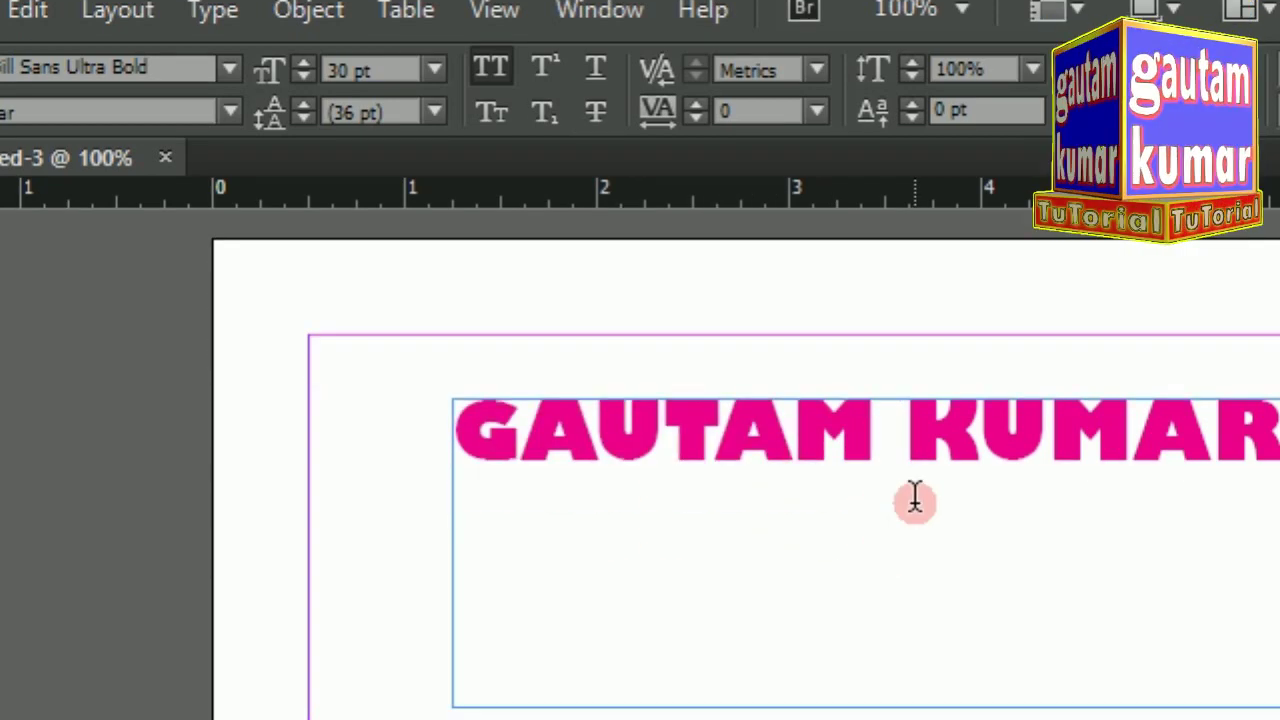